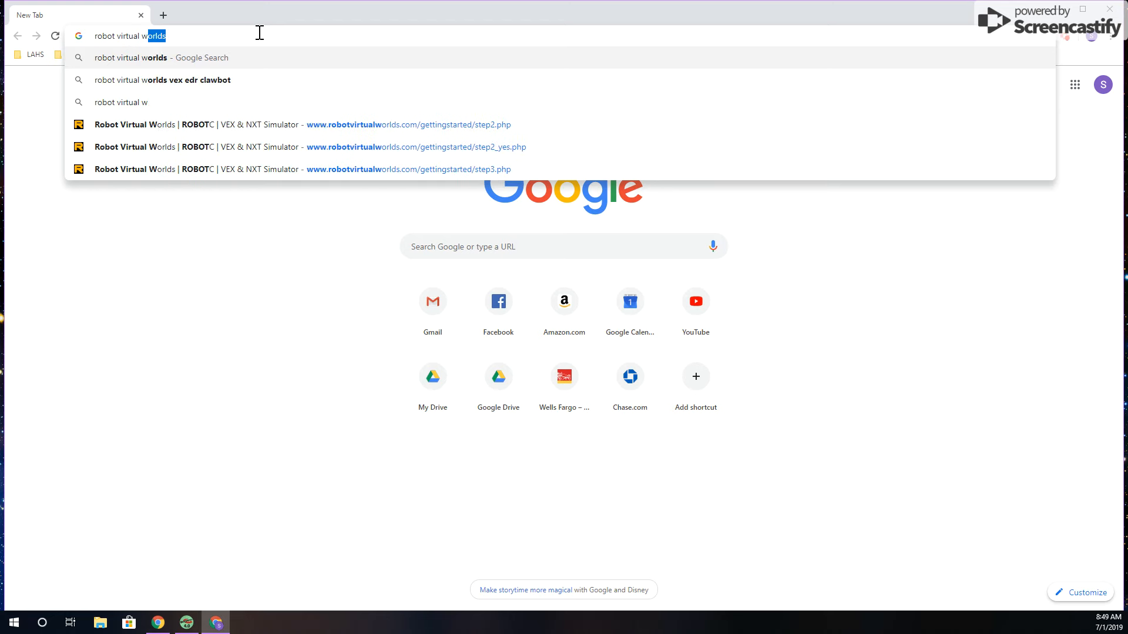
Find the Robot Virtual Worlds site with a web search for "robot virtual worlds" and start its free trial setup
key(Return)
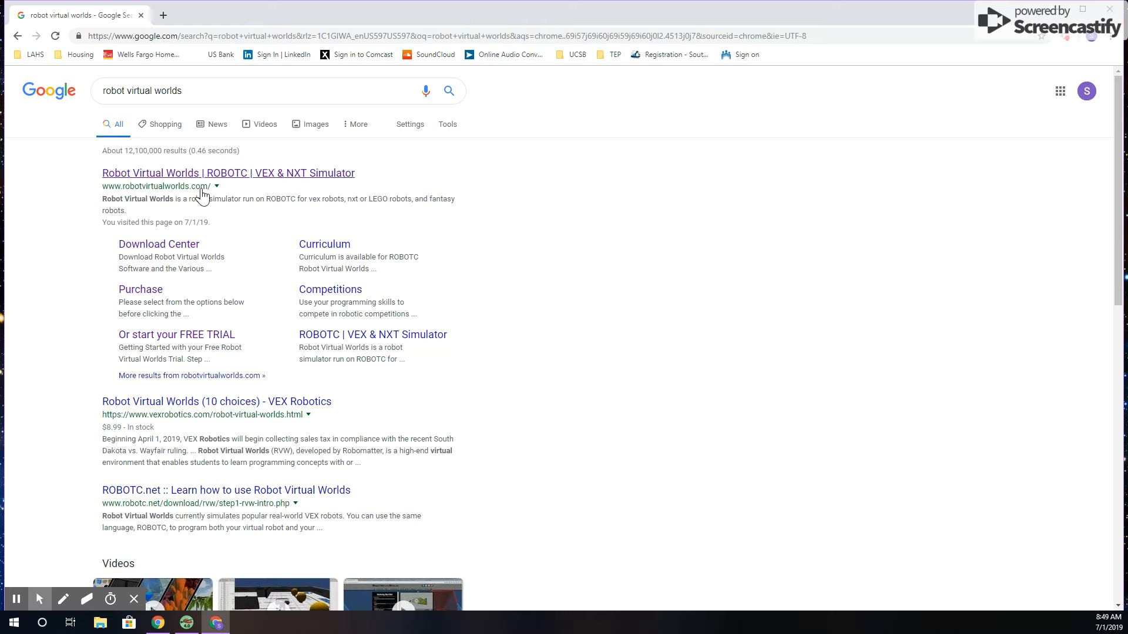
click(297, 174)
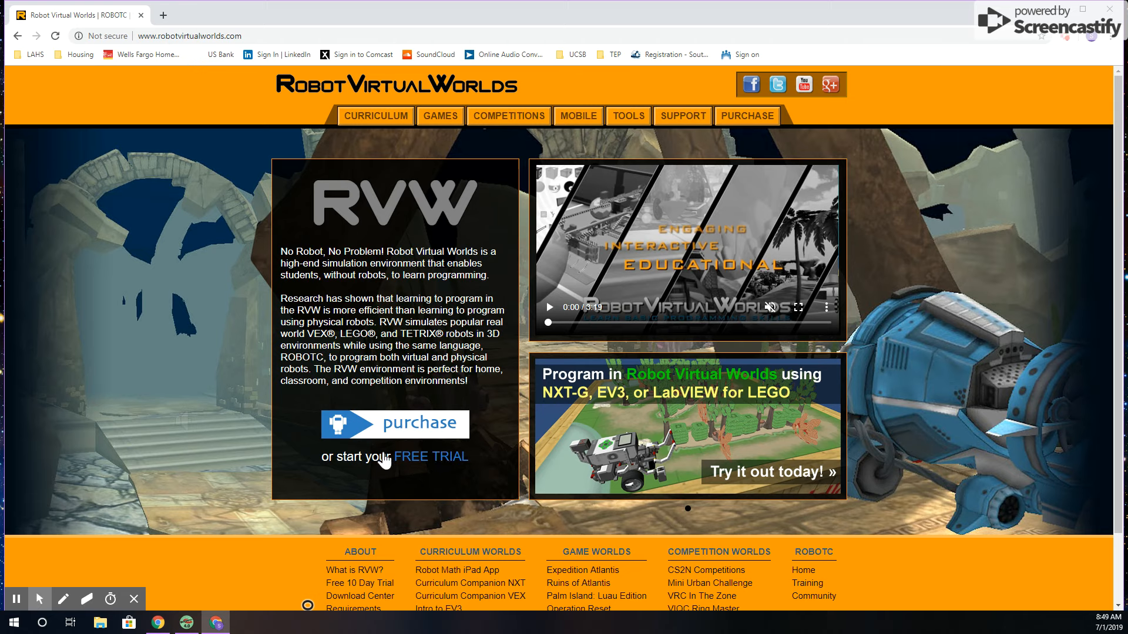
click(436, 458)
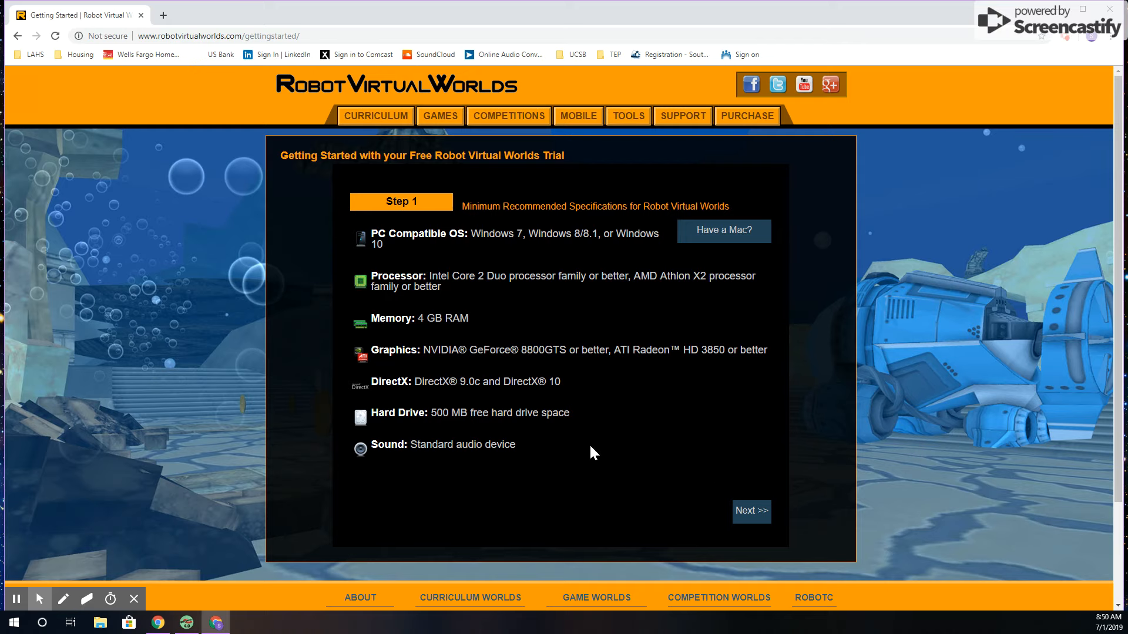
Continue the trial setup as not having ROBOTC installed and download the Robot Virtual World software for VEX (v.4.56)
click(750, 517)
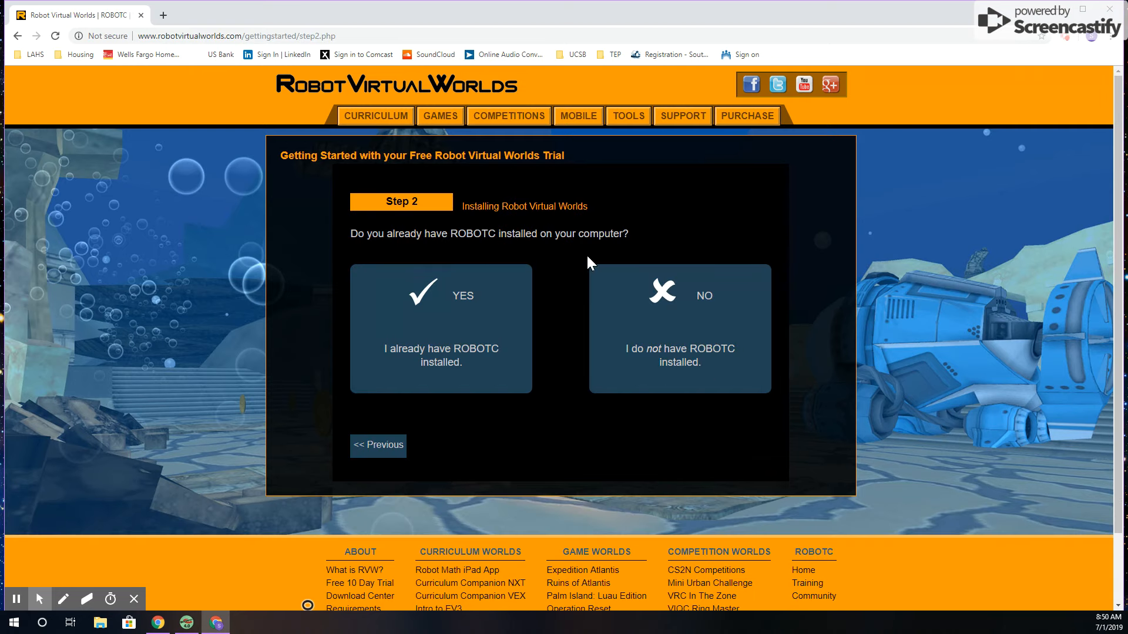
click(709, 341)
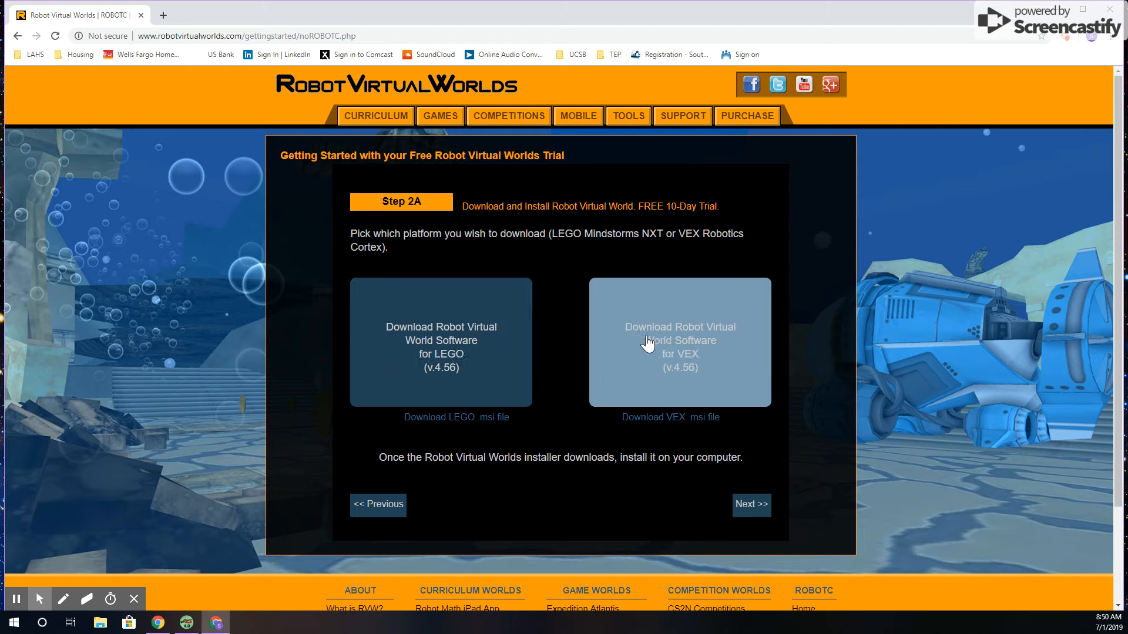
click(733, 383)
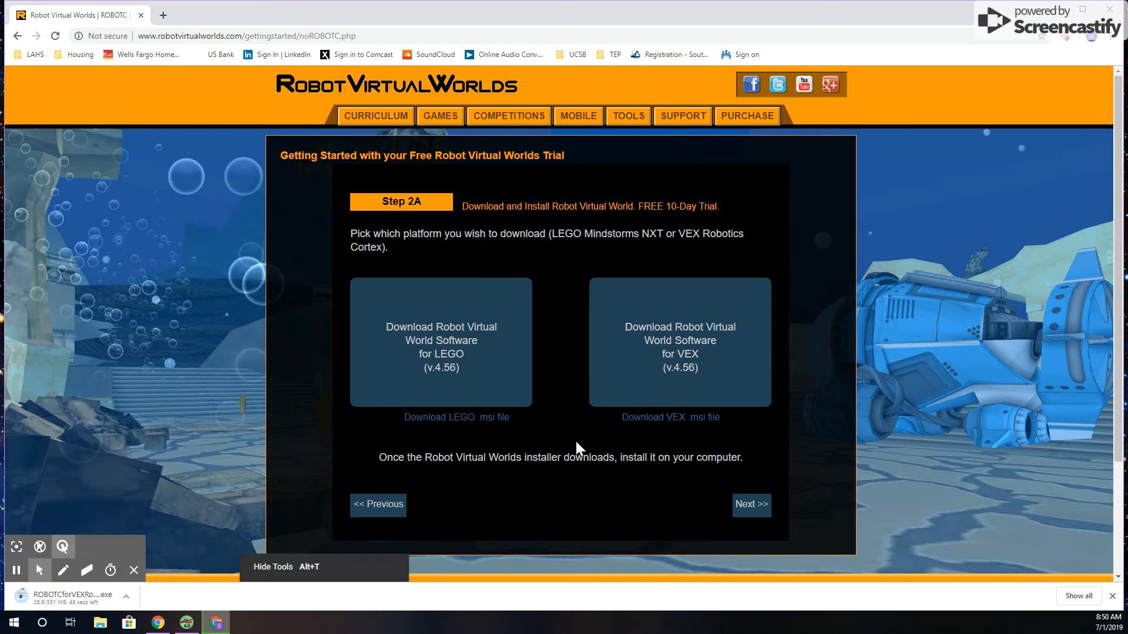
Review the trial's Step 3 setup instructions, including the version for computers that already have ROBOTC installed
click(748, 519)
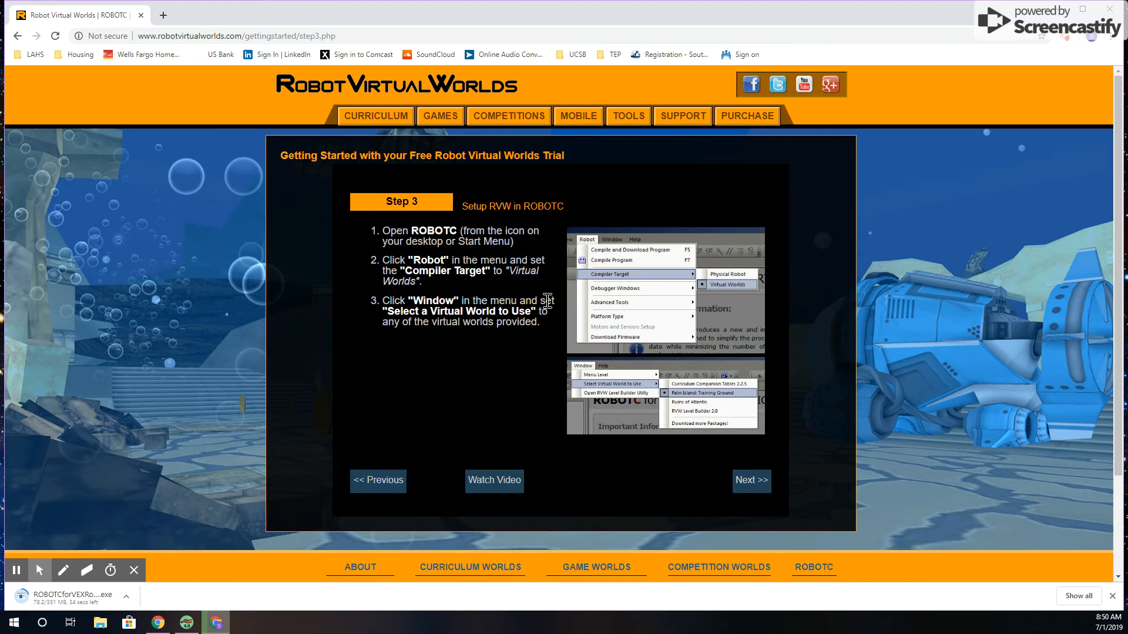
click(384, 487)
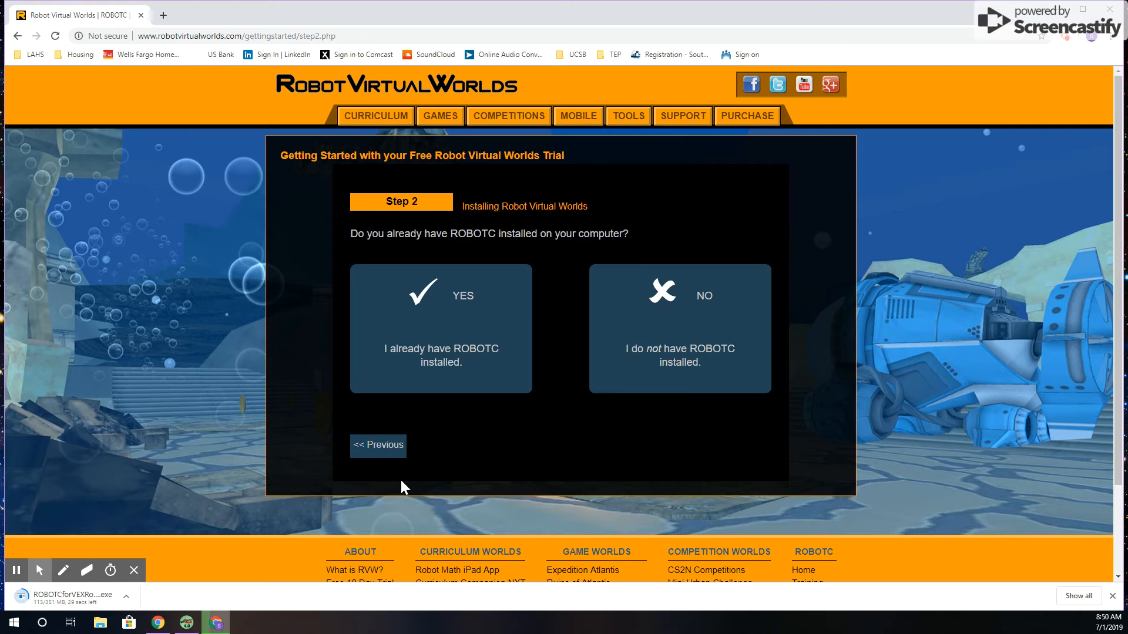
click(389, 461)
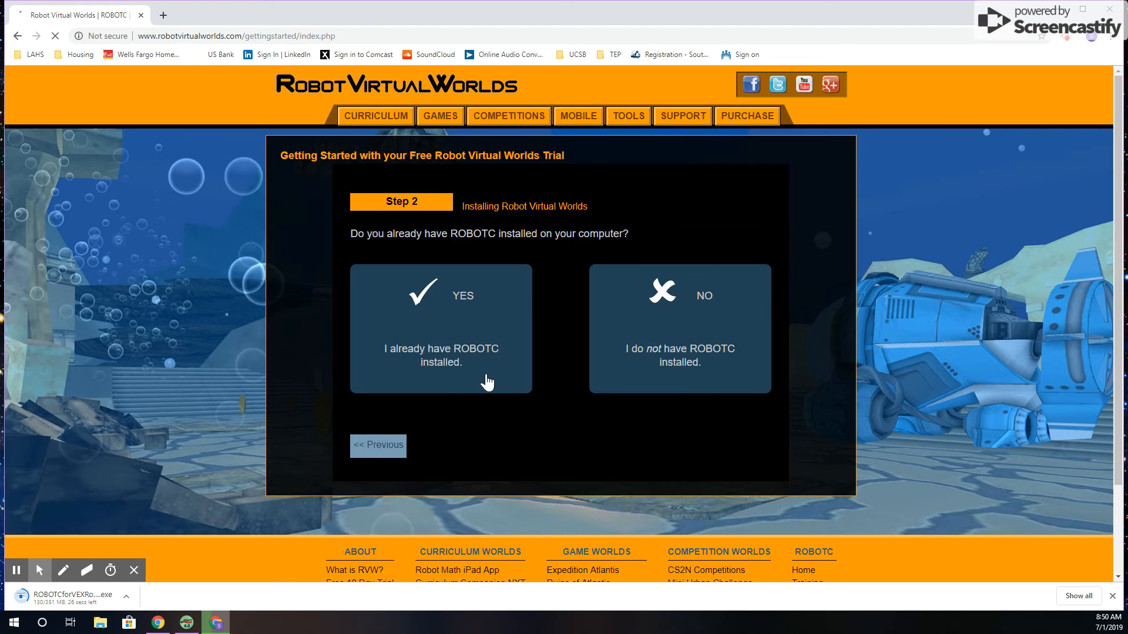
click(744, 512)
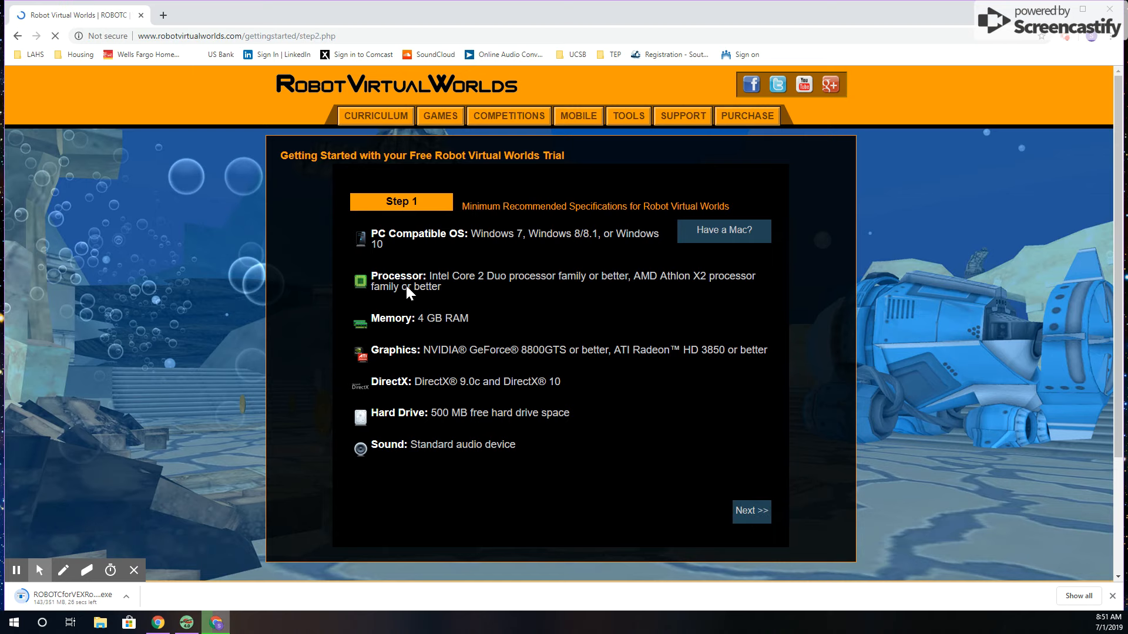
click(456, 327)
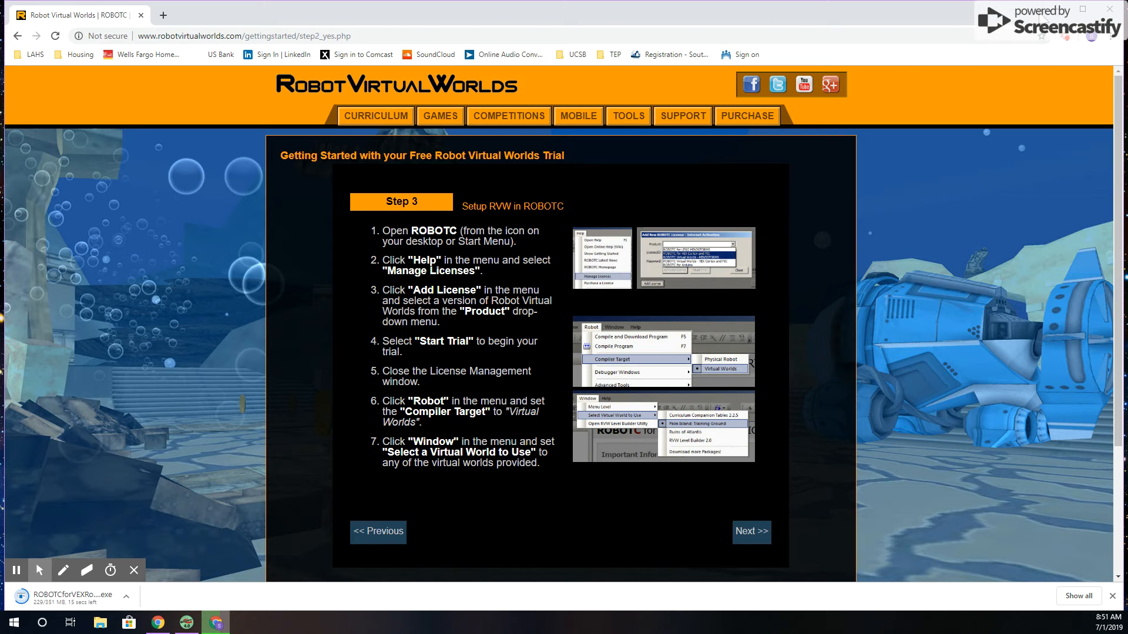
Switch to ROBOTC and set the compiler target to Virtual Worlds
click(1056, 9)
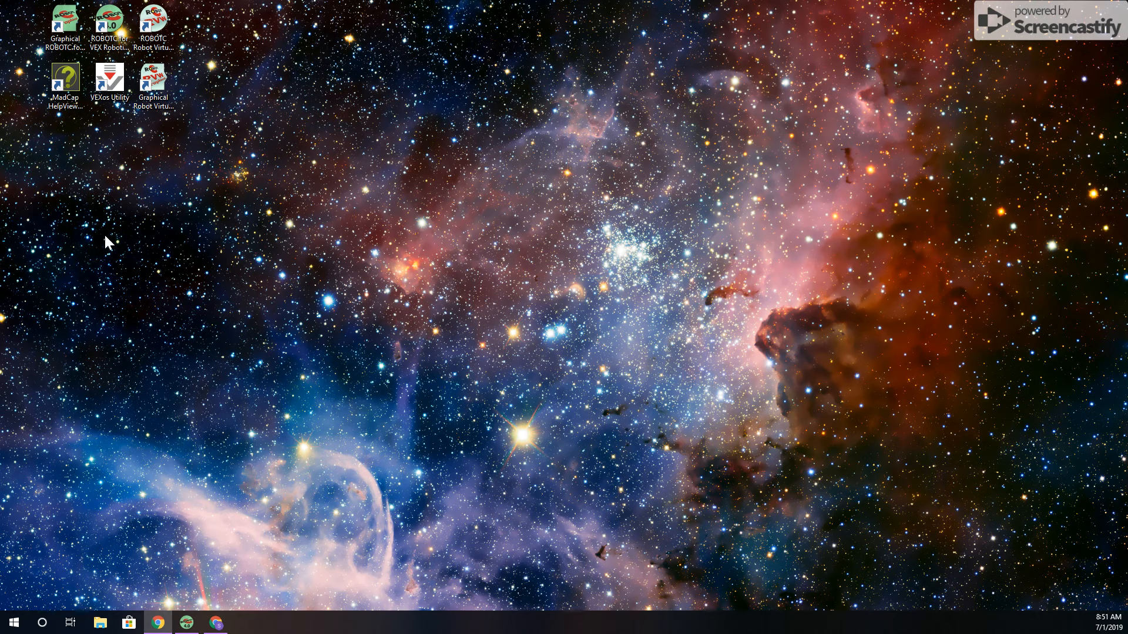
click(189, 628)
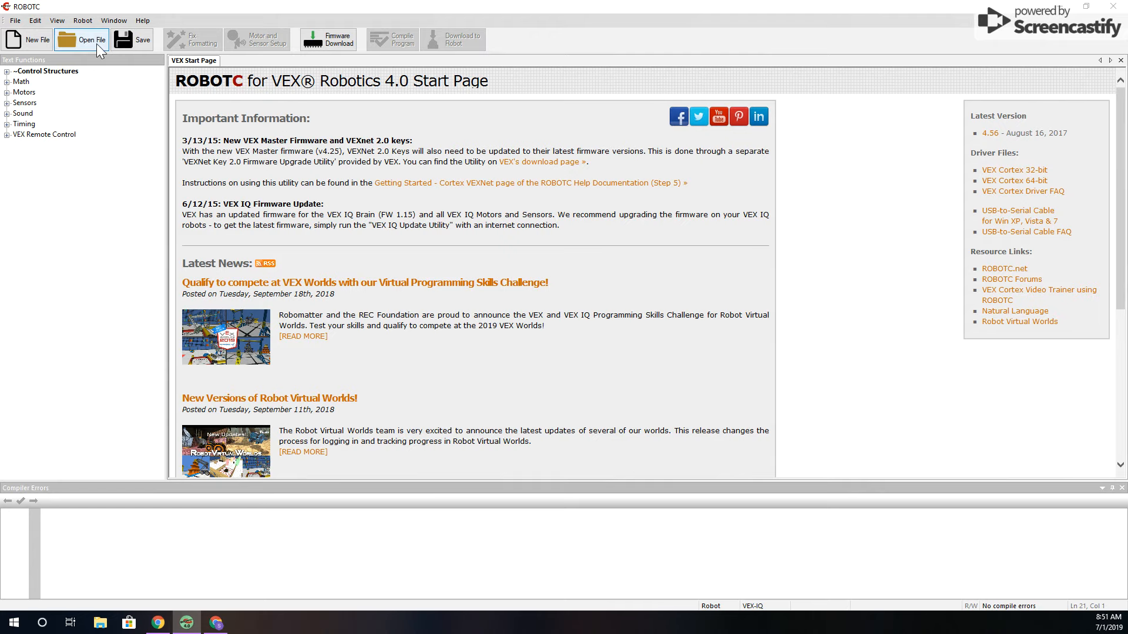
click(92, 20)
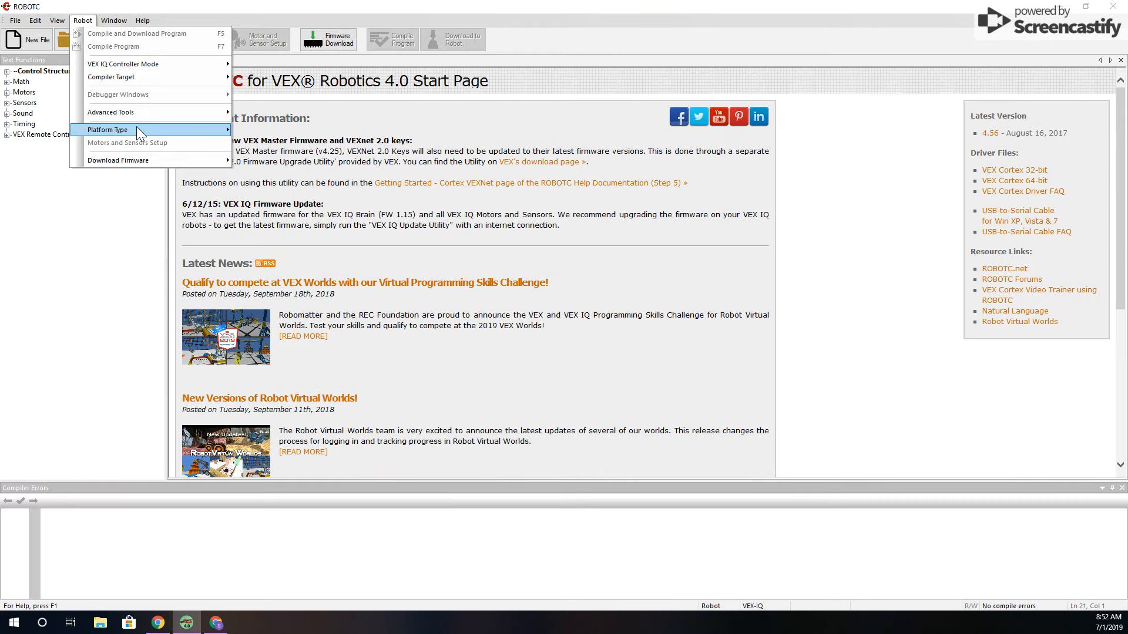
mouse_move(137, 129)
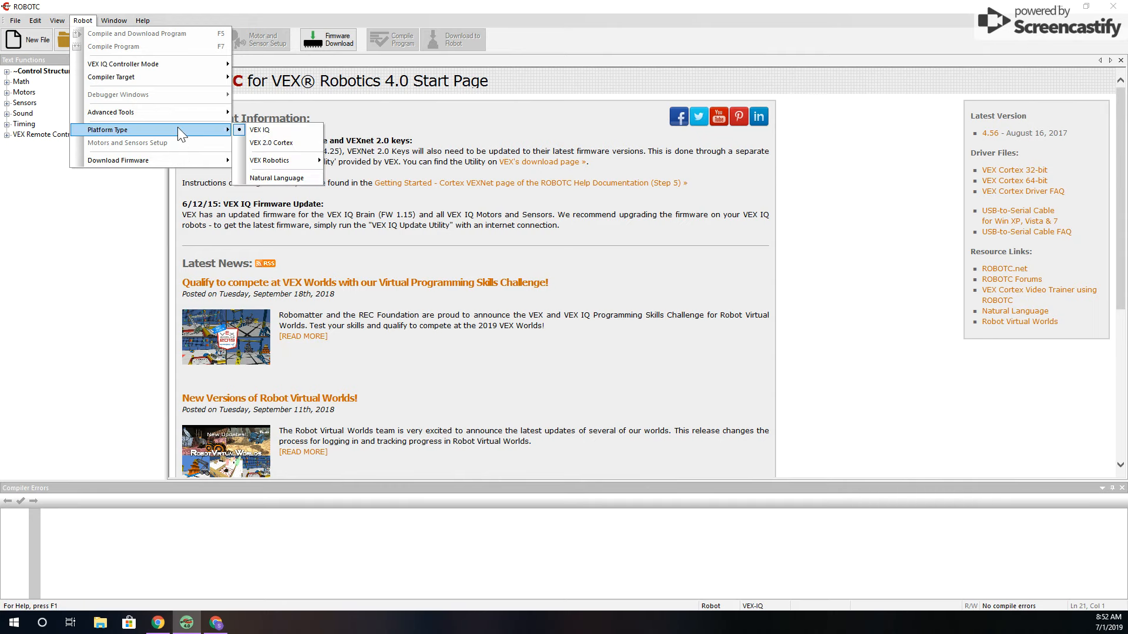
mouse_move(179, 76)
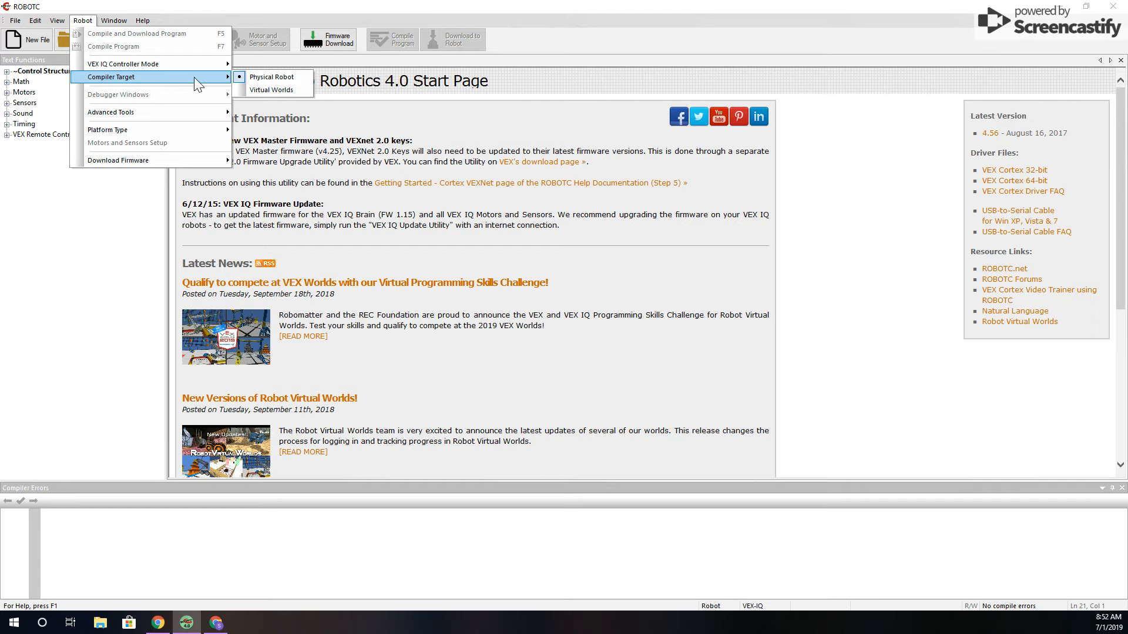
click(282, 90)
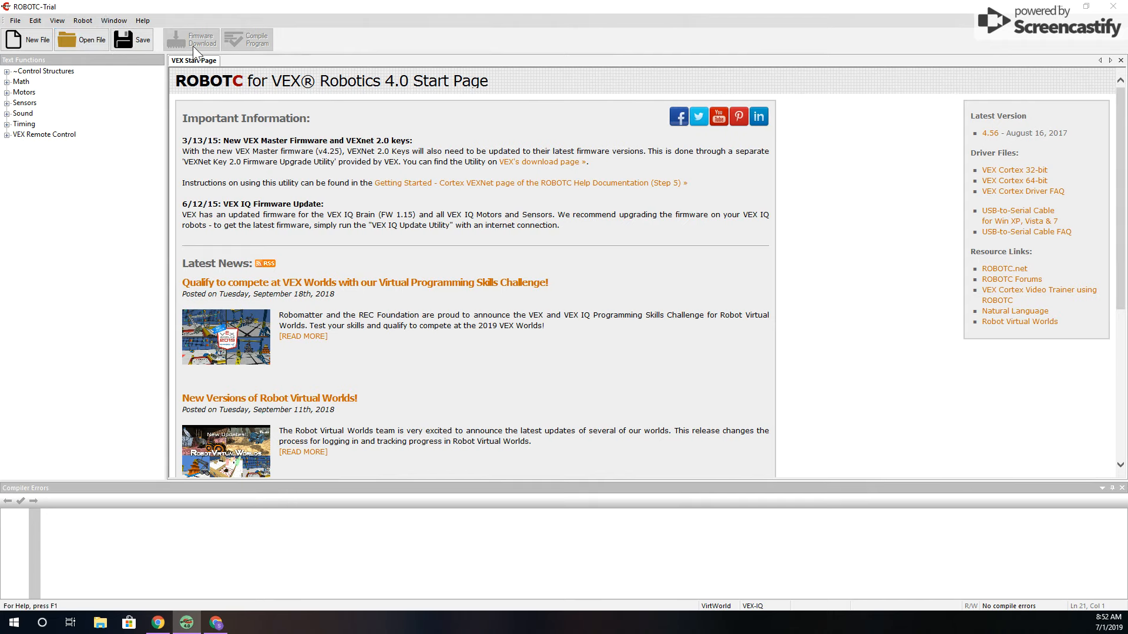
Look over the virtual world packages offered for download in the RVW Package Manager, and close it
click(112, 20)
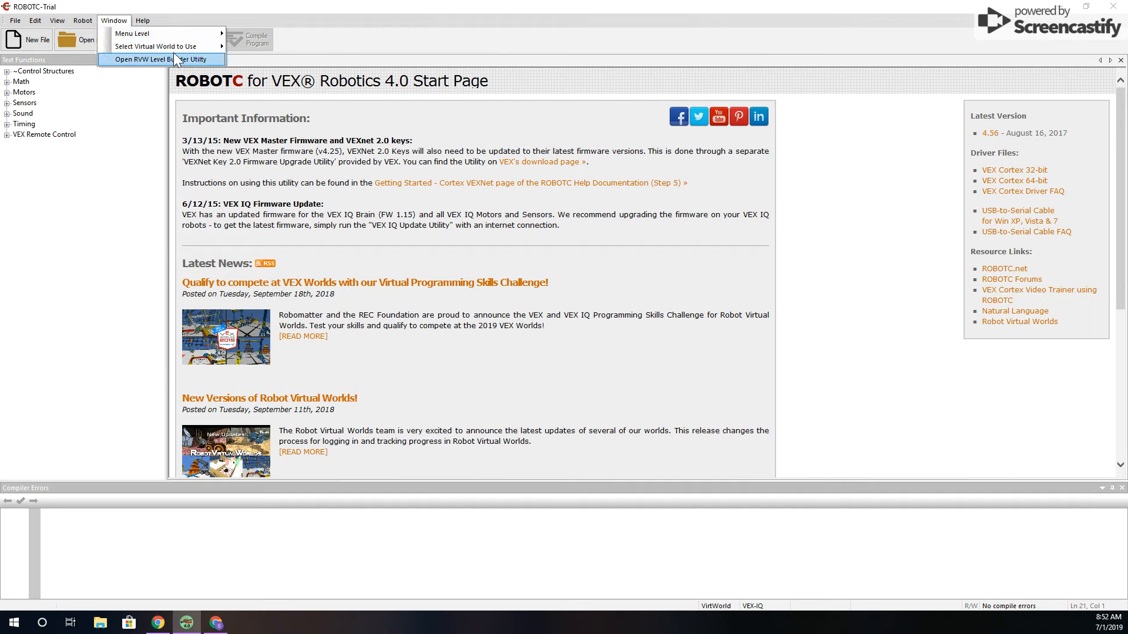
mouse_move(182, 49)
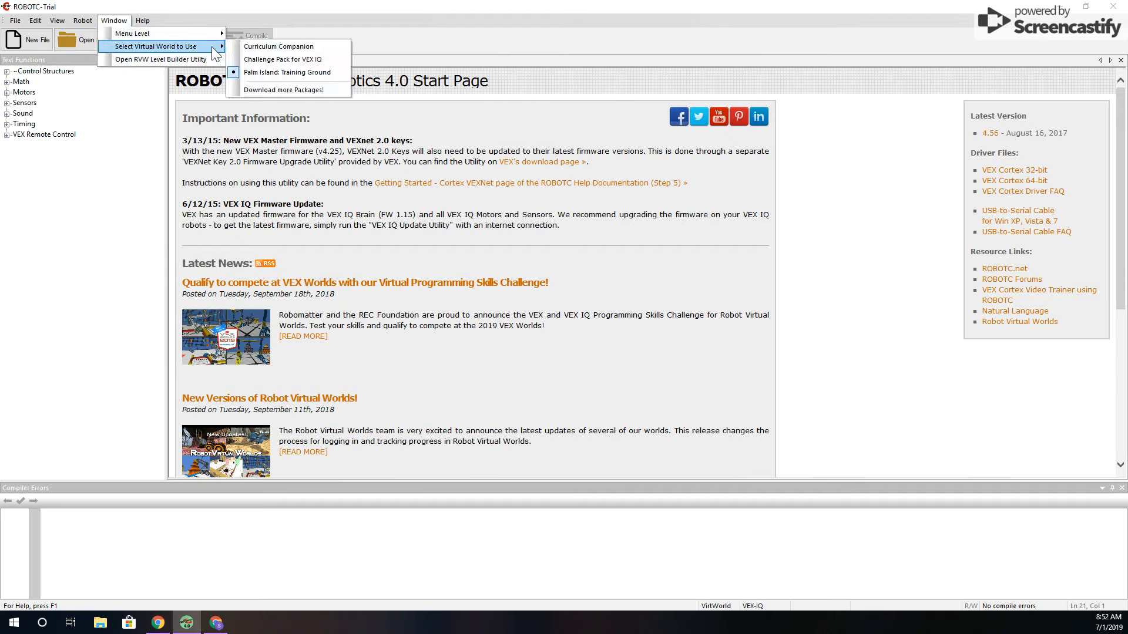
click(297, 88)
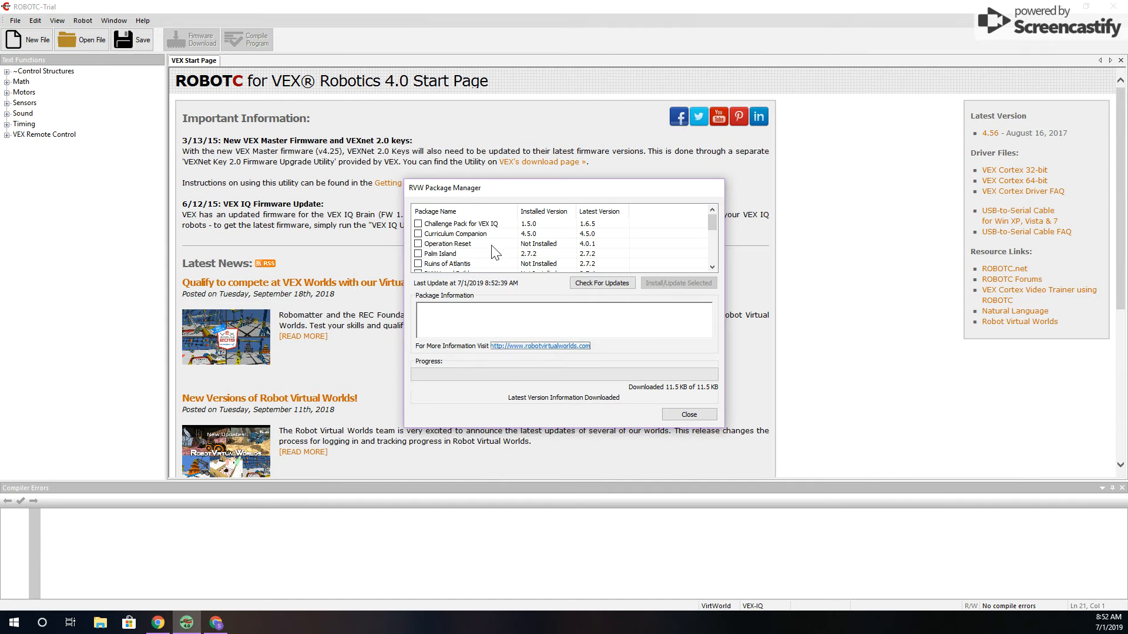
click(689, 414)
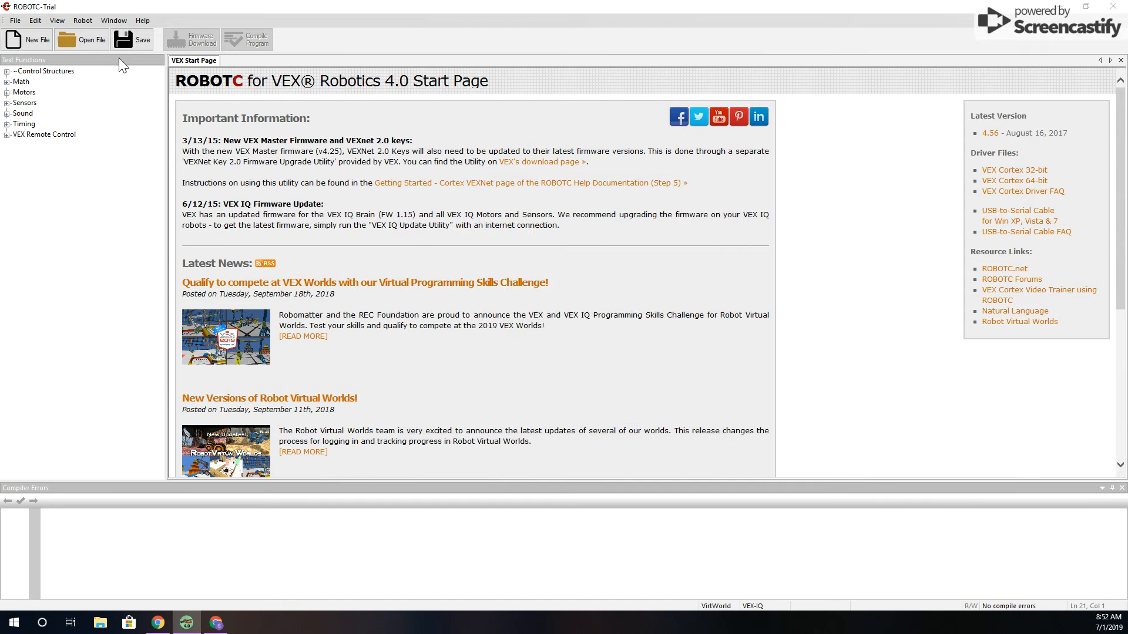
Select Palm Island: Training Ground as the virtual world to use
click(114, 20)
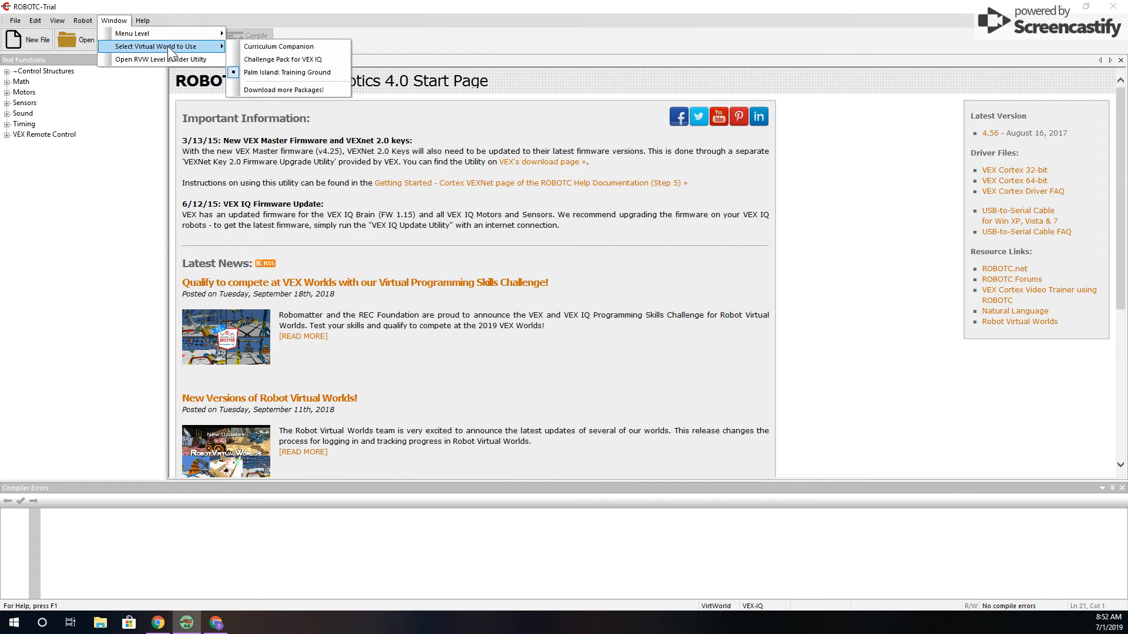
click(316, 71)
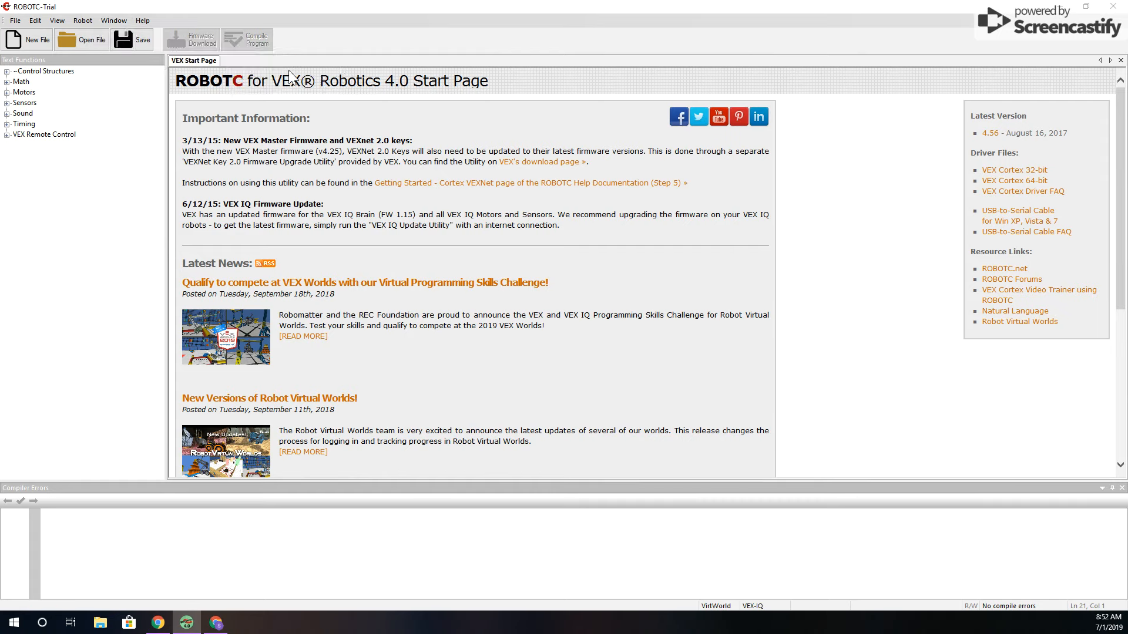
Set the robot platform type to VEX IQ
click(79, 21)
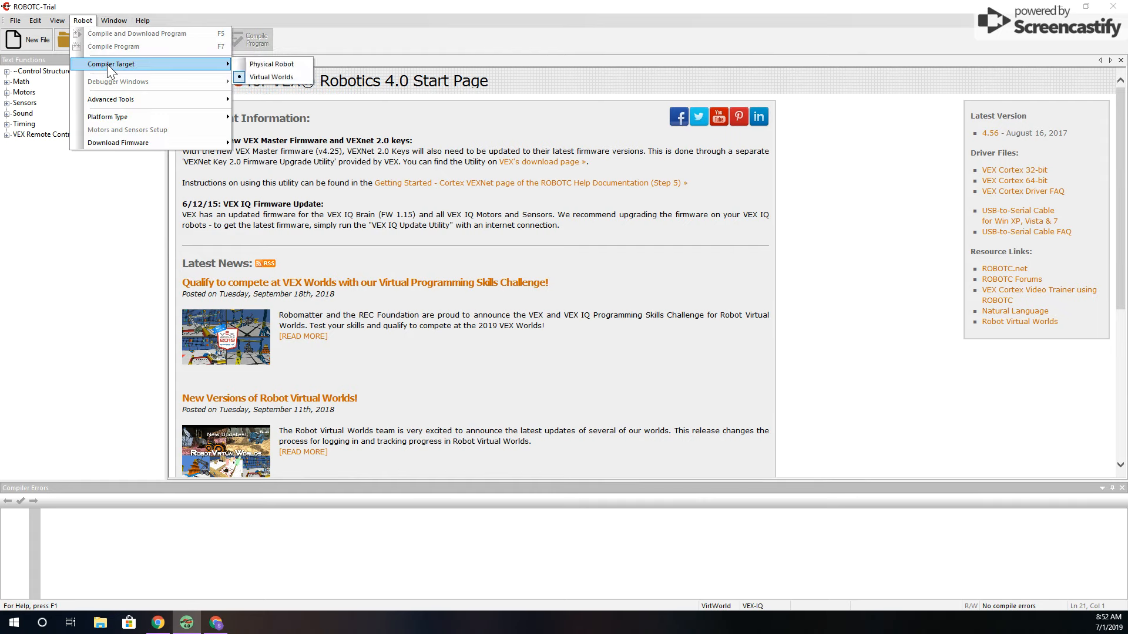
mouse_move(166, 115)
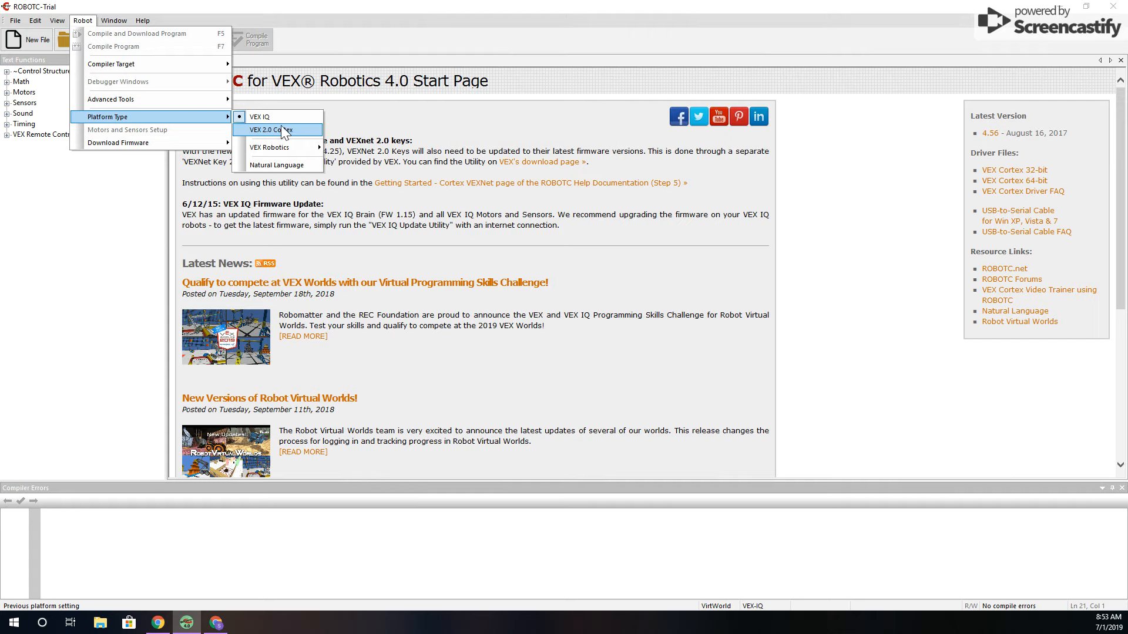
click(272, 117)
click(72, 23)
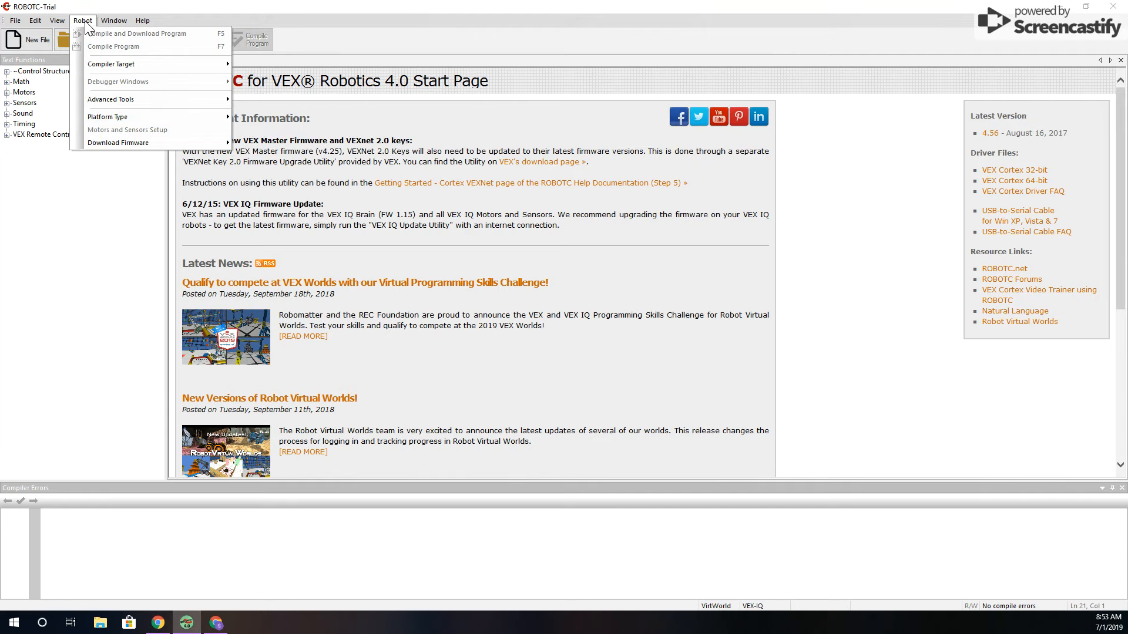
click(83, 22)
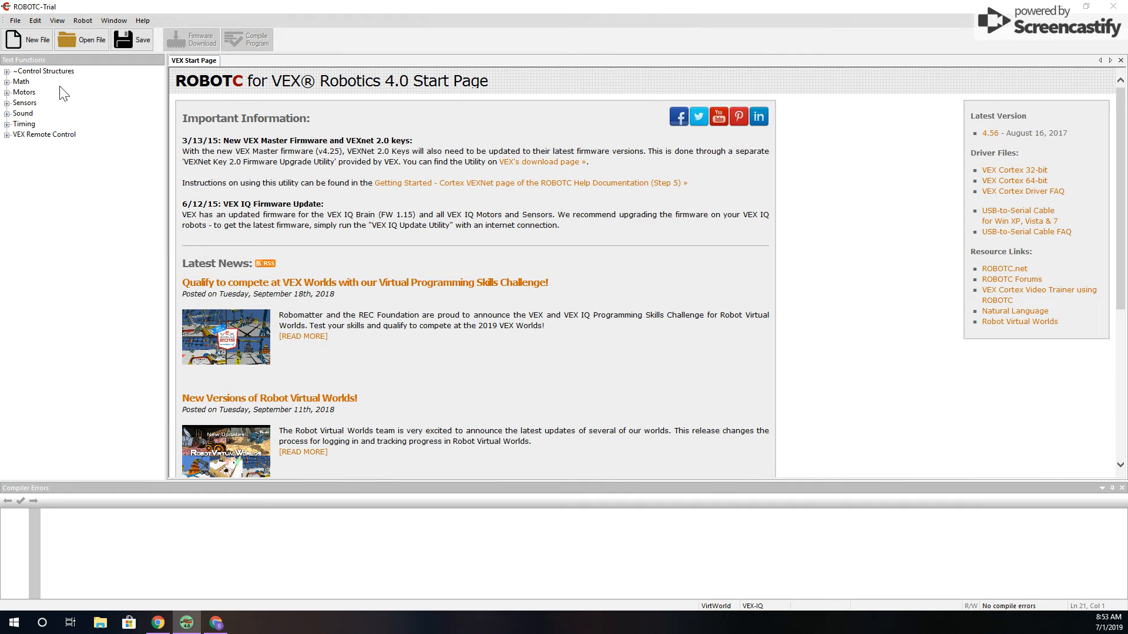
click(80, 21)
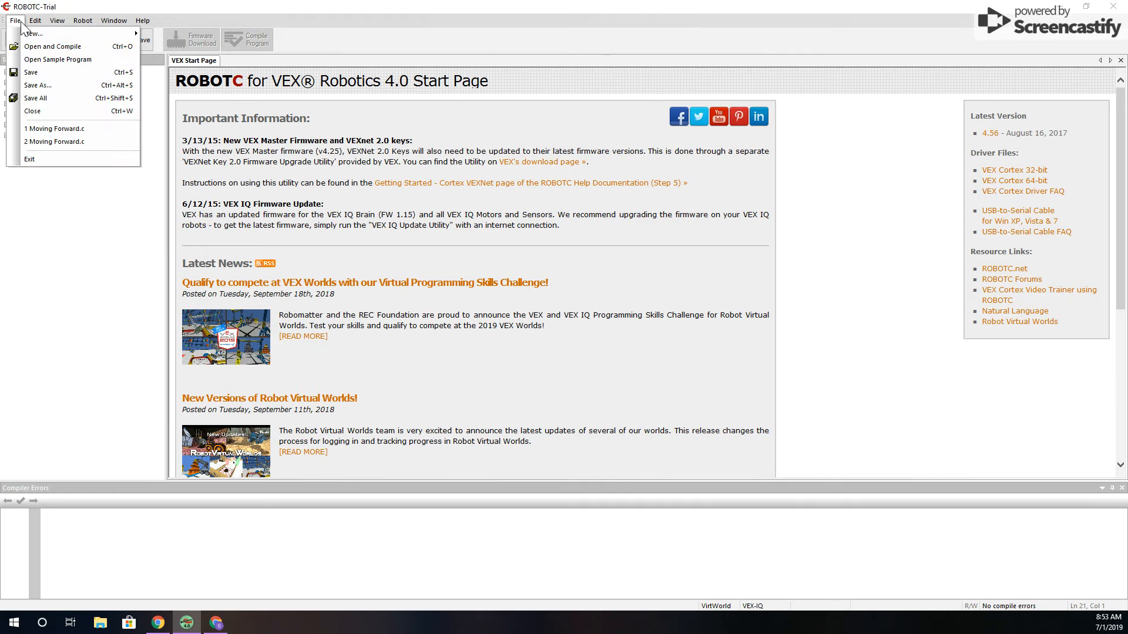
Open the sample program Moving Forward.c from the VexIQ Basic Movements folder
click(15, 20)
click(15, 21)
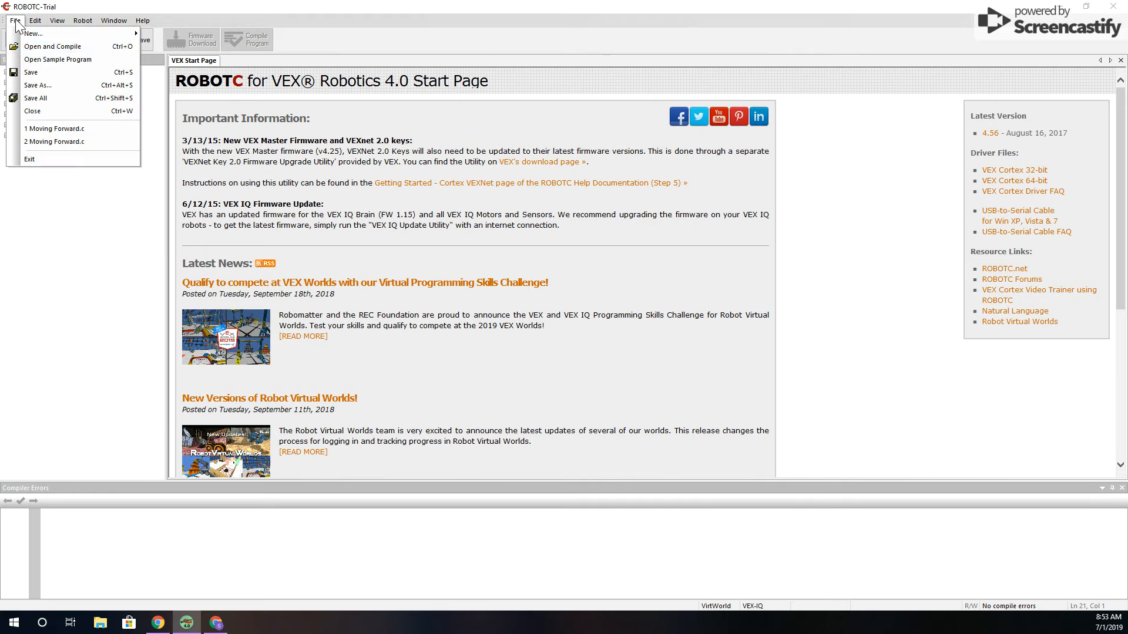
click(61, 60)
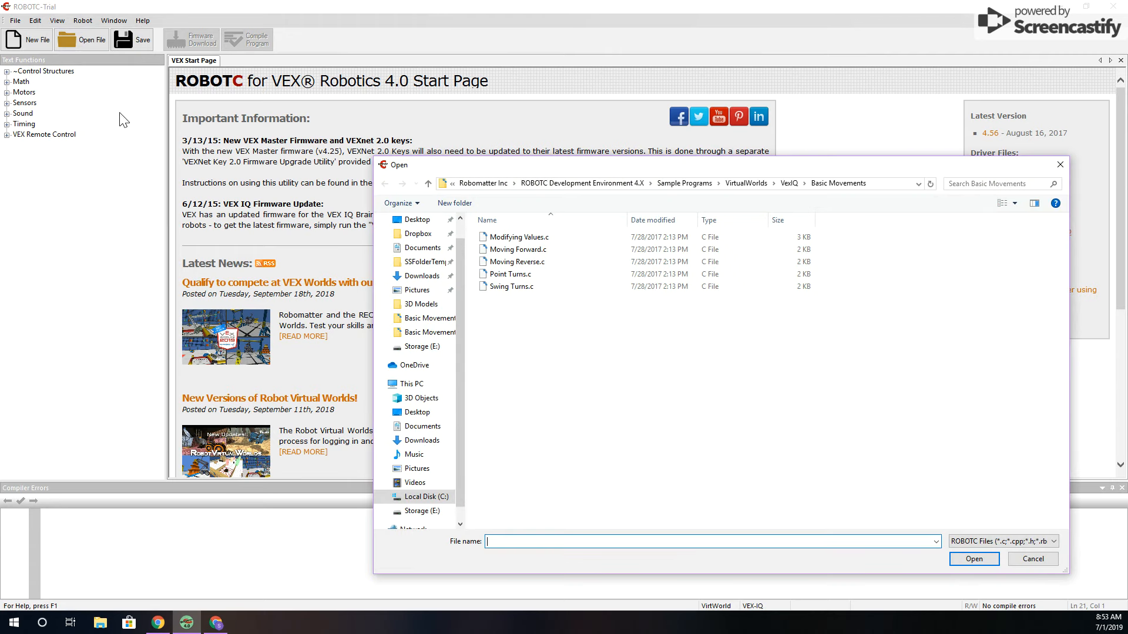
click(787, 184)
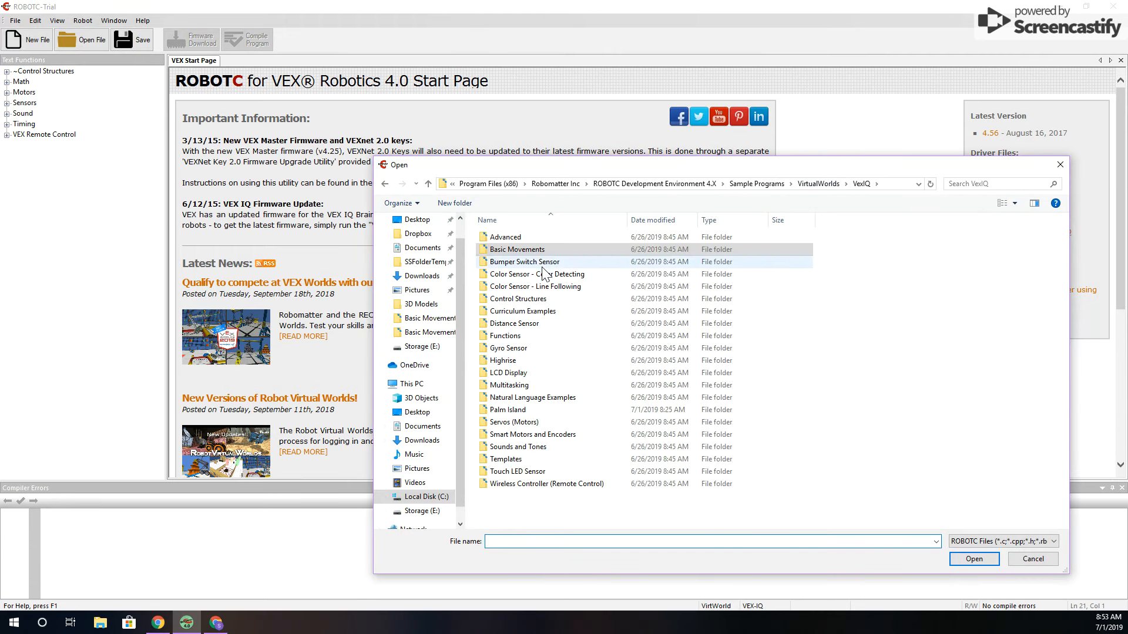
double_click(529, 250)
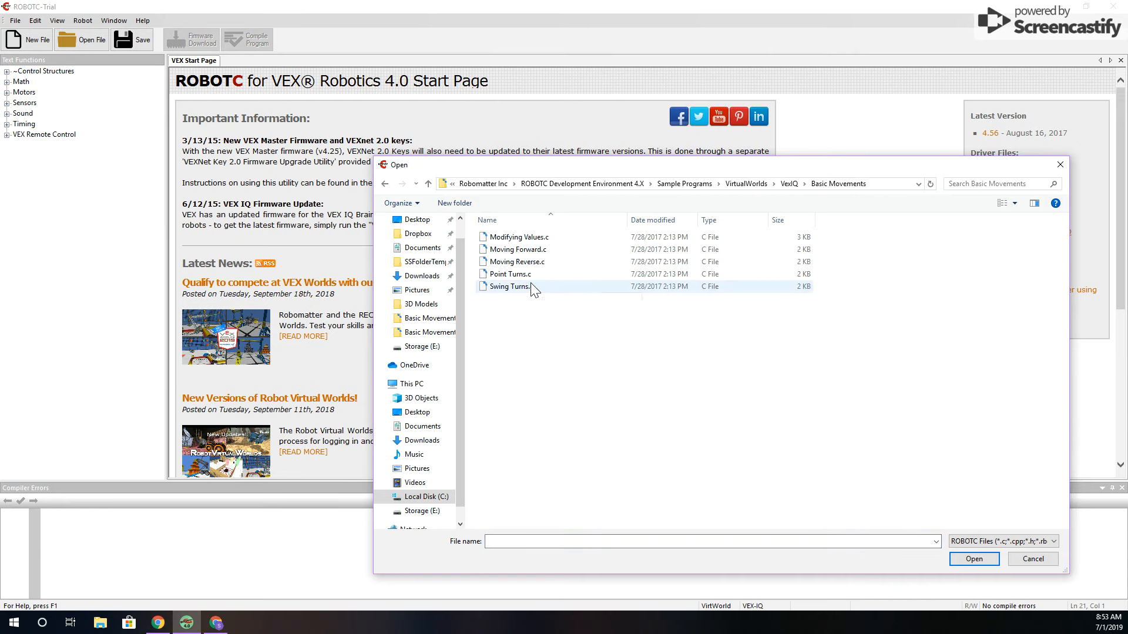
double_click(531, 251)
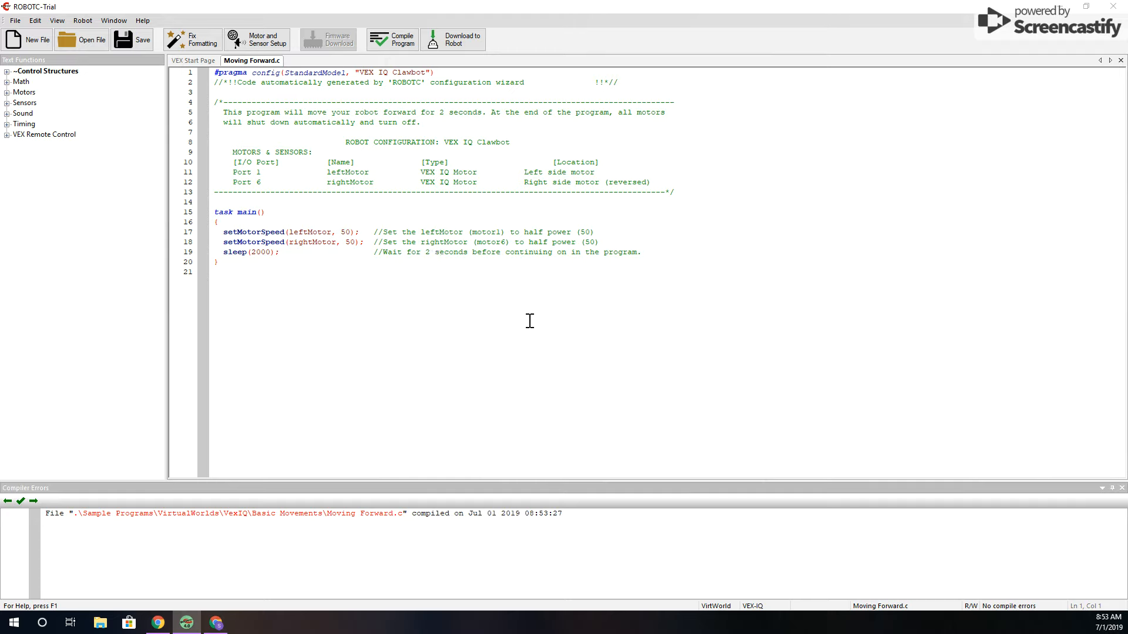
Download the Moving Forward program to the virtual robot and move the Palm Island window up over the code
click(464, 44)
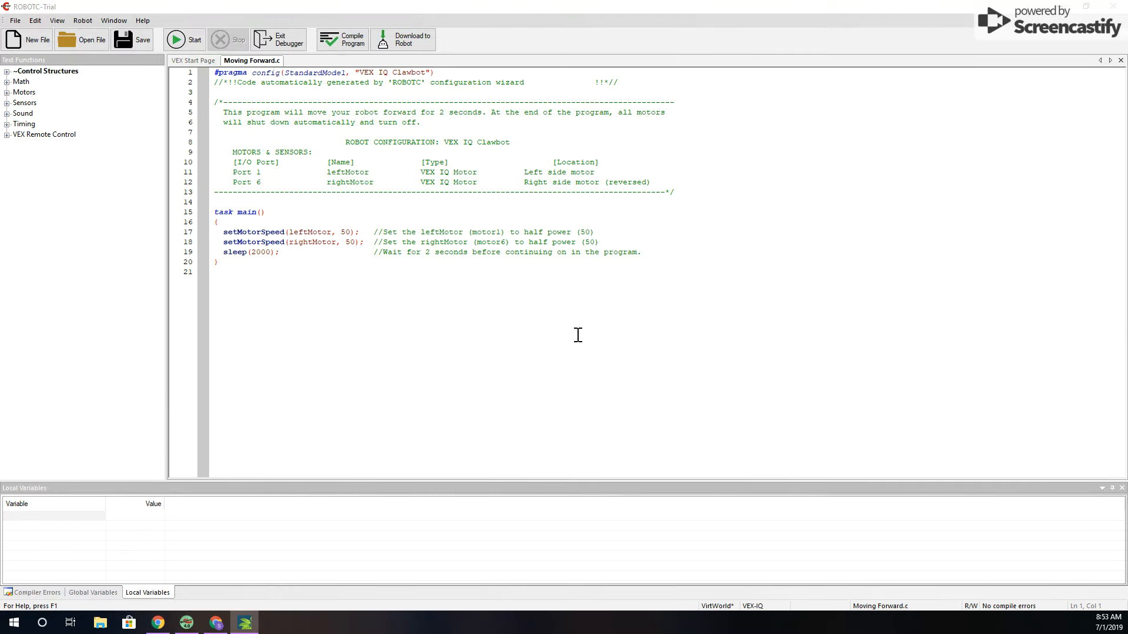
drag(723, 410, 581, 137)
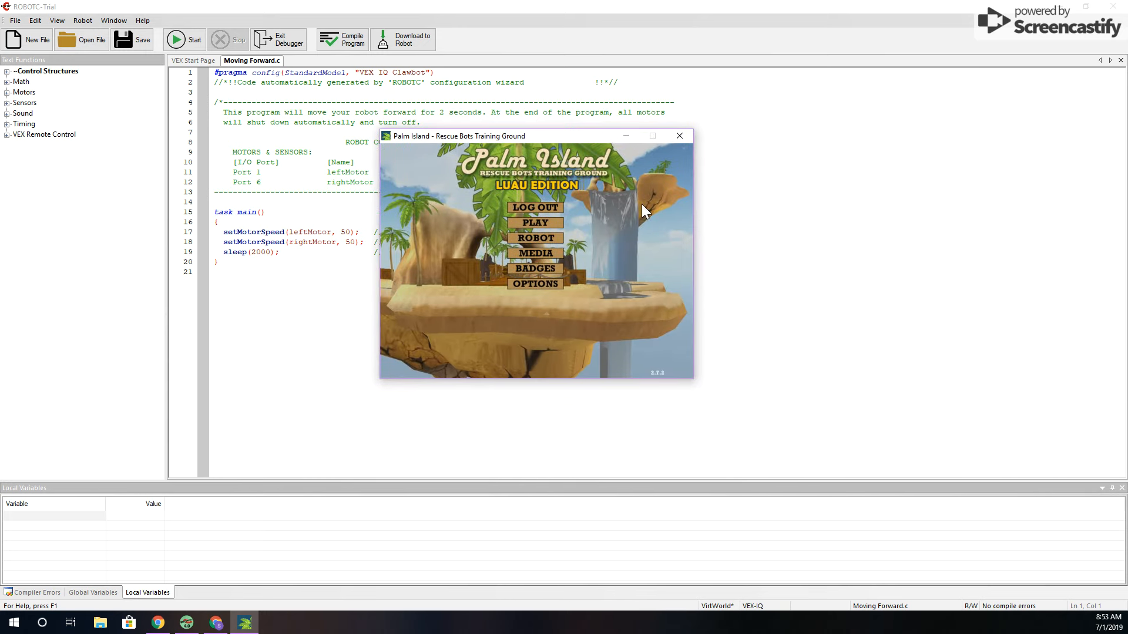
Start playing Palm Island, skip the intro video, and read the Mission 1: Moving Forward tutorial up to page 4
click(544, 222)
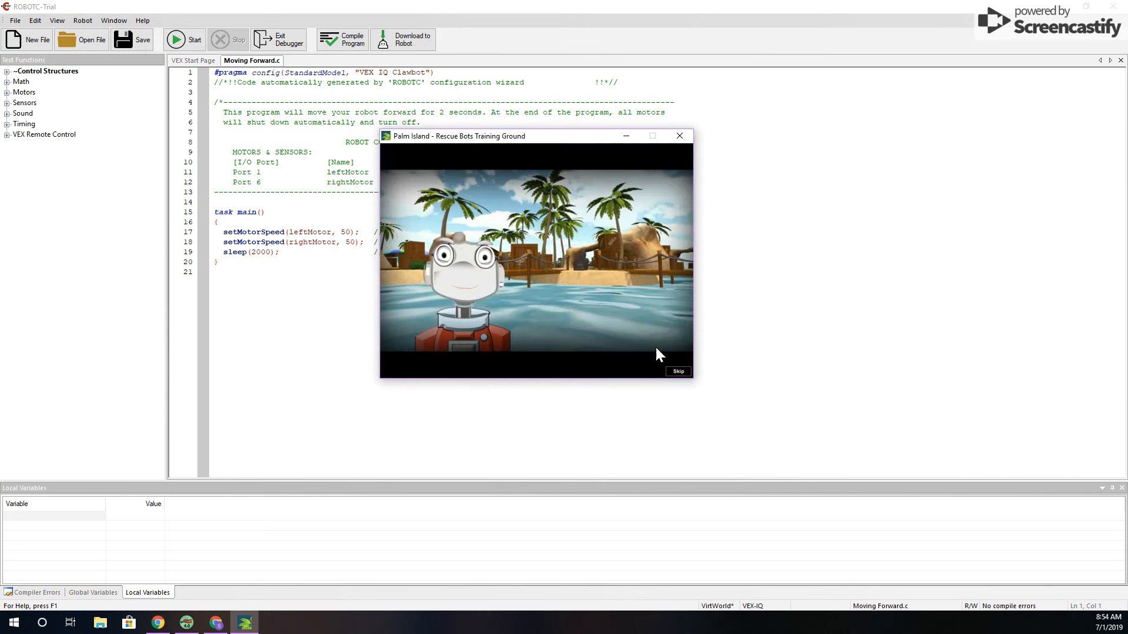
click(682, 372)
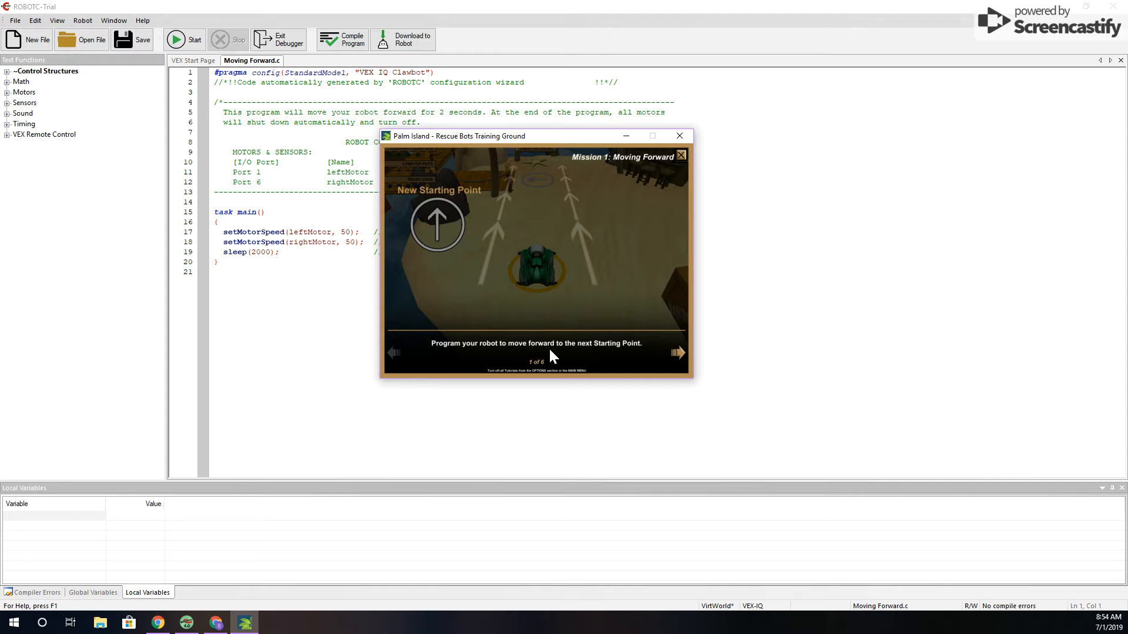
click(677, 352)
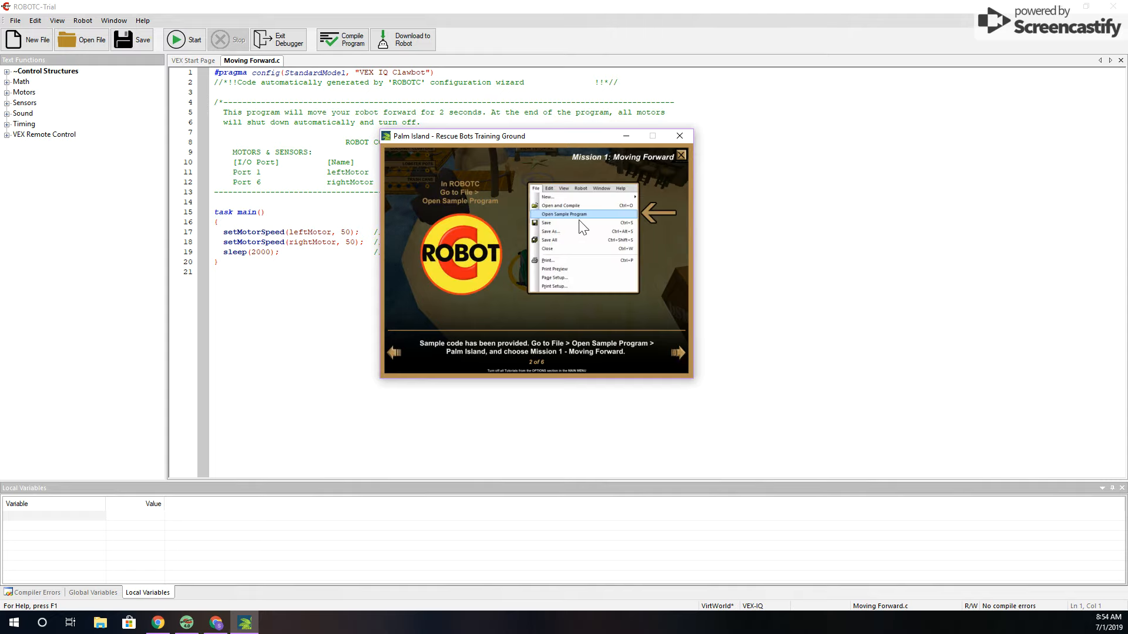
click(673, 363)
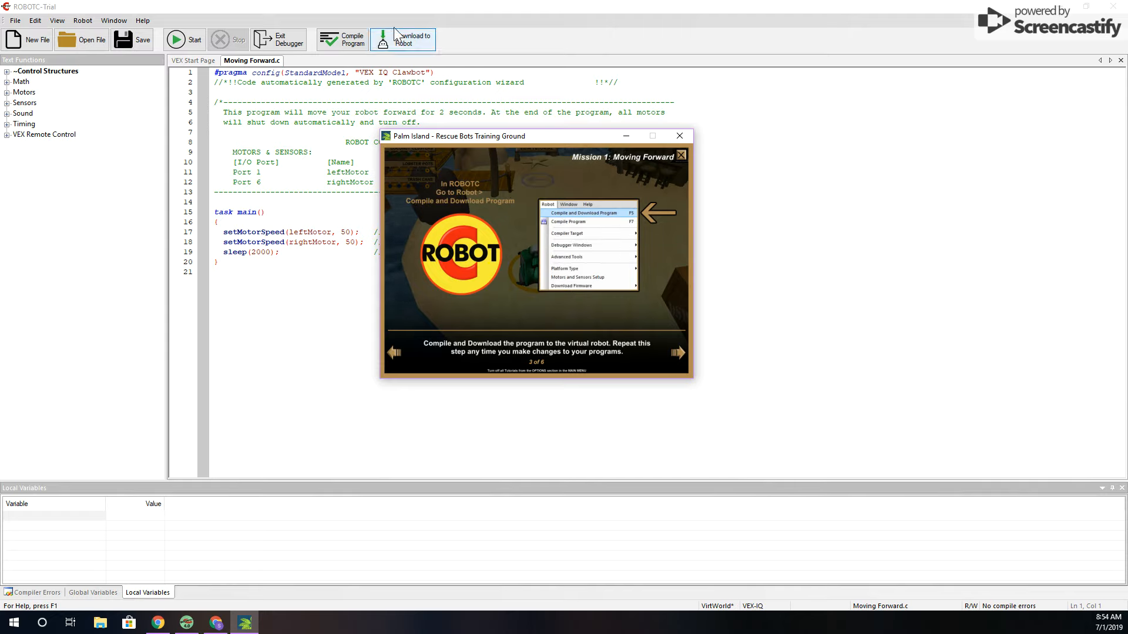
click(677, 354)
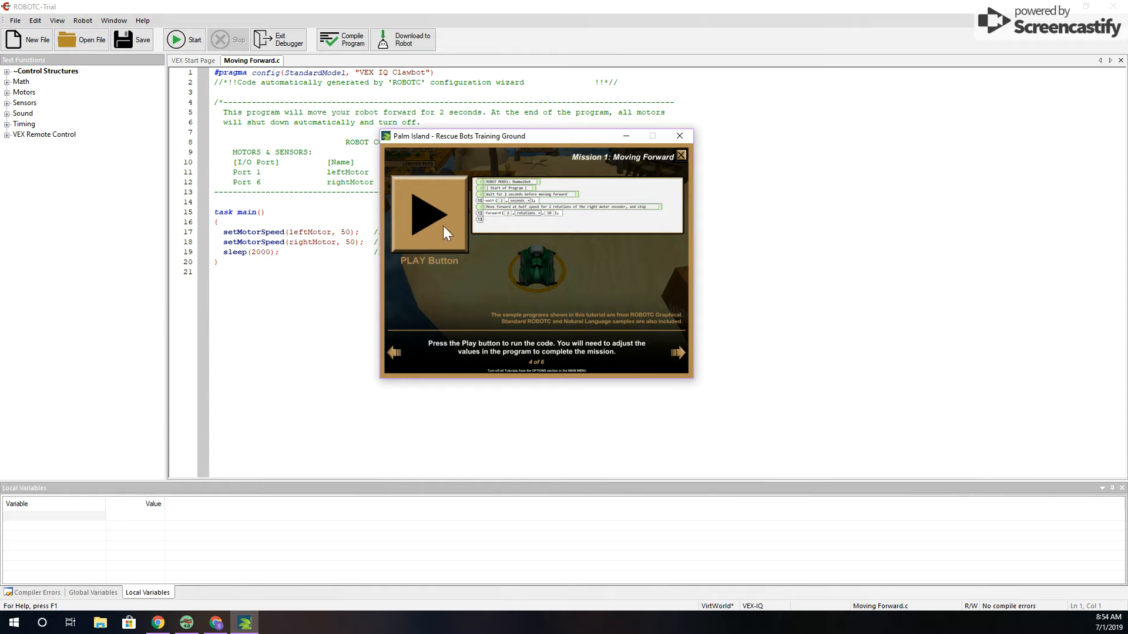
Run the Moving Forward program on the virtual robot and bring the Palm Island window back to the front
click(182, 44)
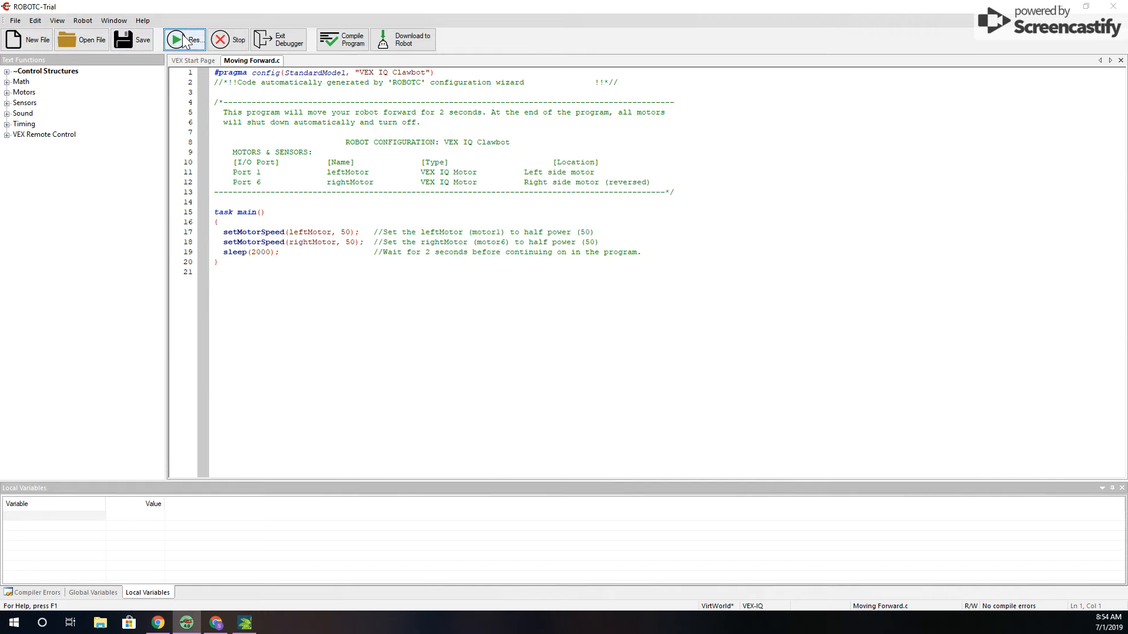
click(246, 624)
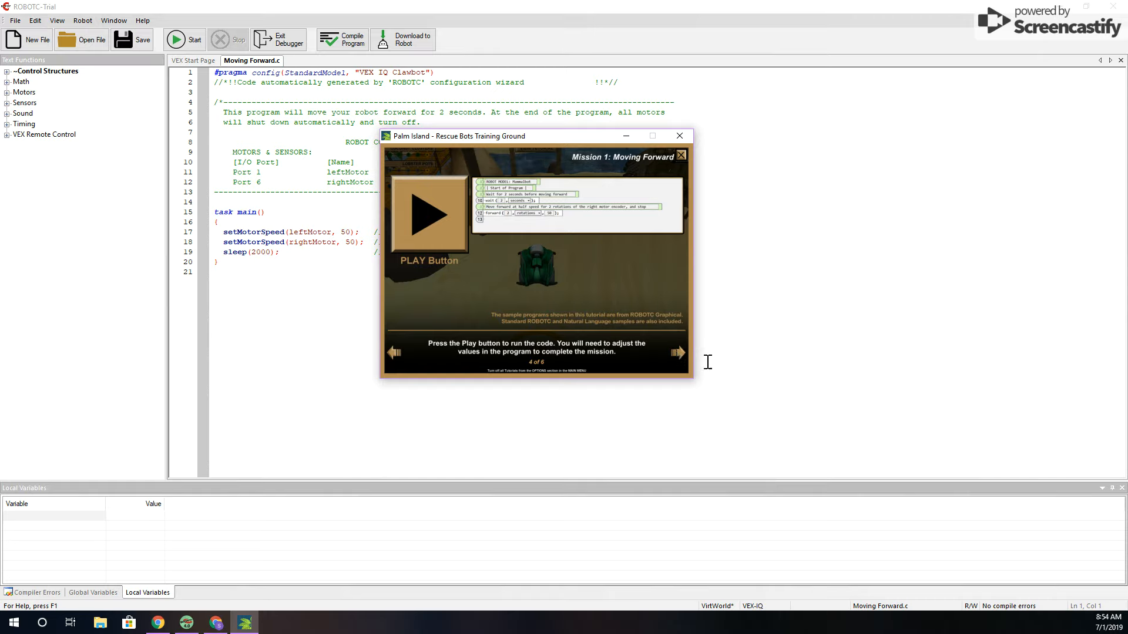
Read the remaining Mission 1 tutorial pages and close the tutorial, and rerun Moving Forward with Palm Island in front
click(677, 352)
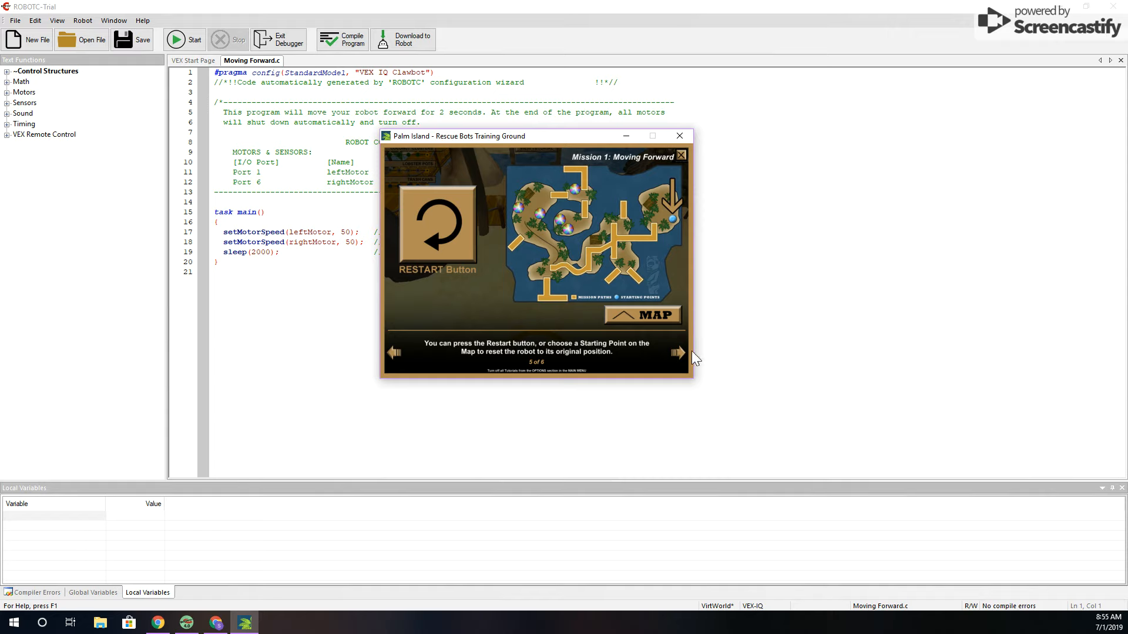
click(673, 355)
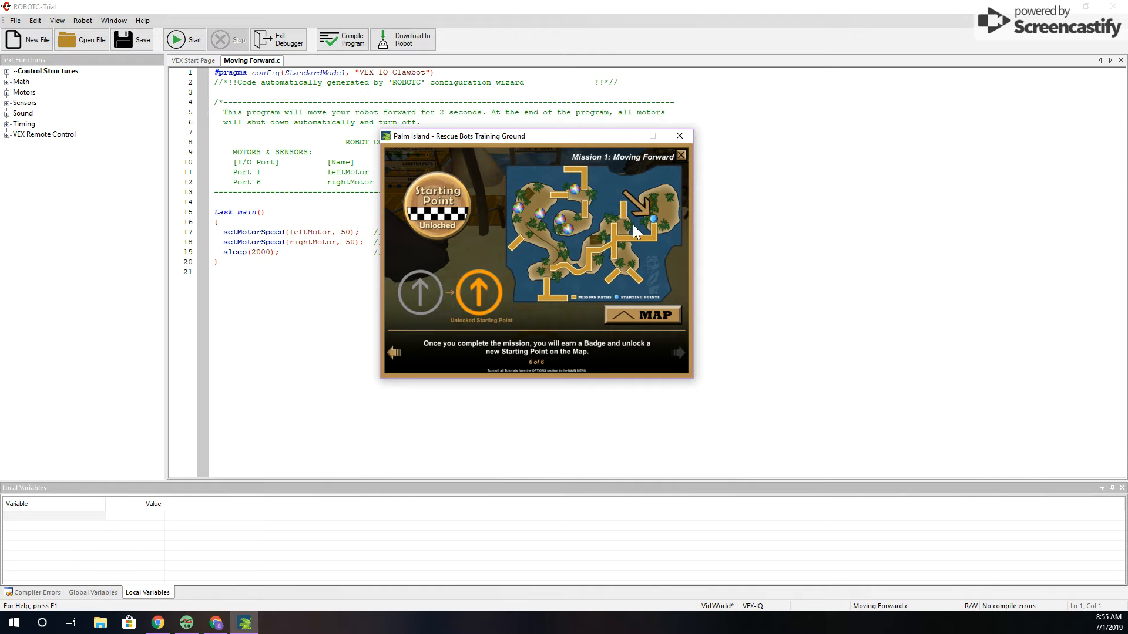
click(680, 155)
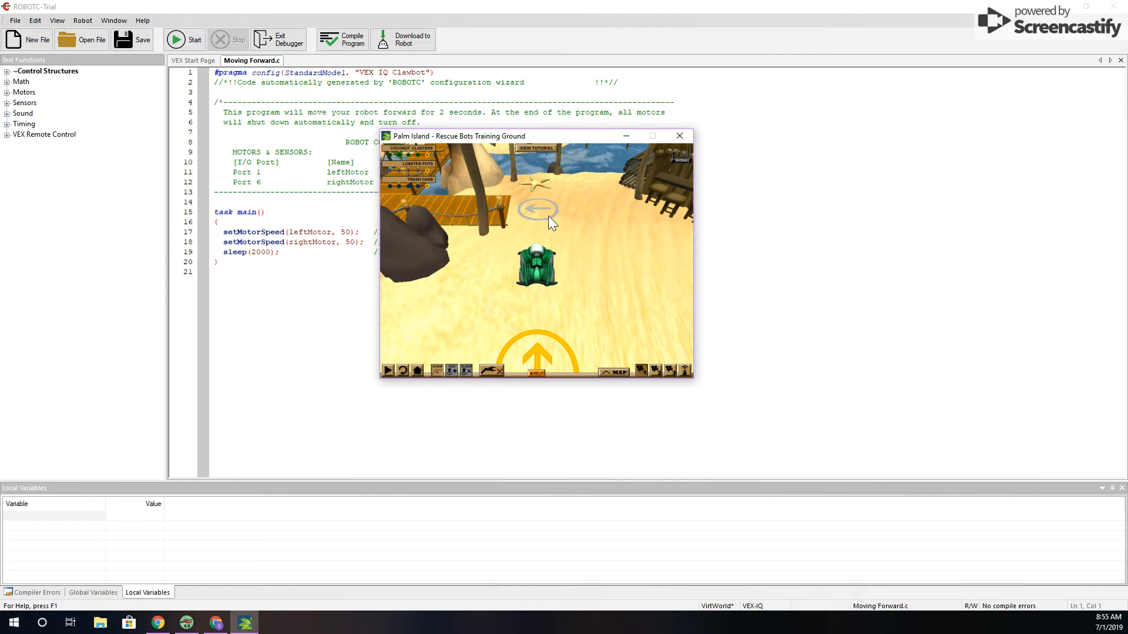
click(176, 45)
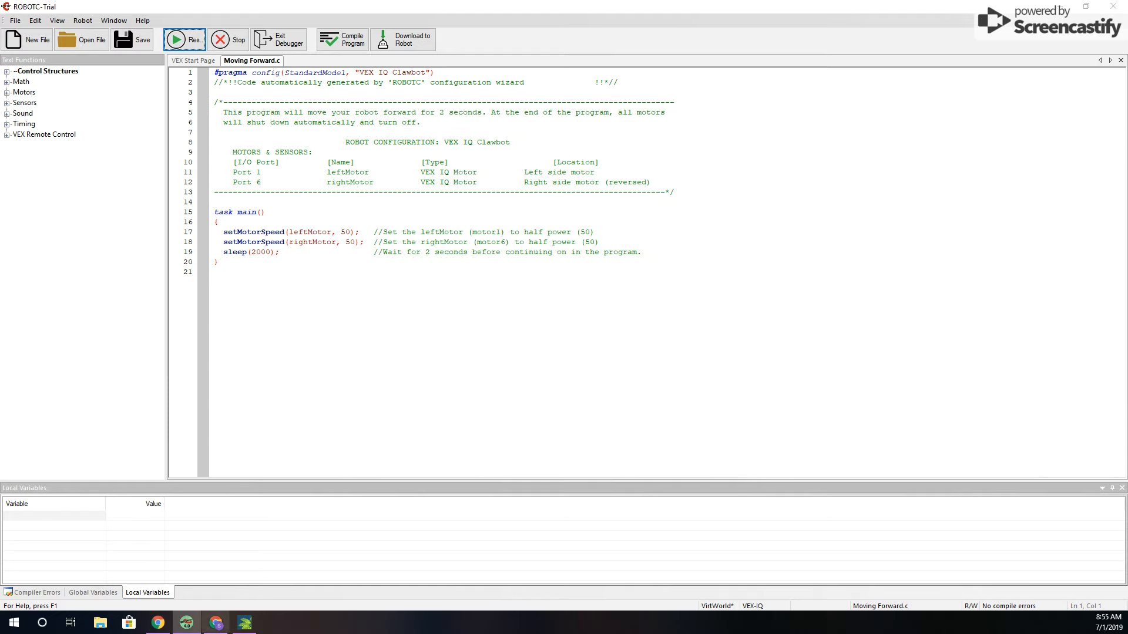
click(245, 618)
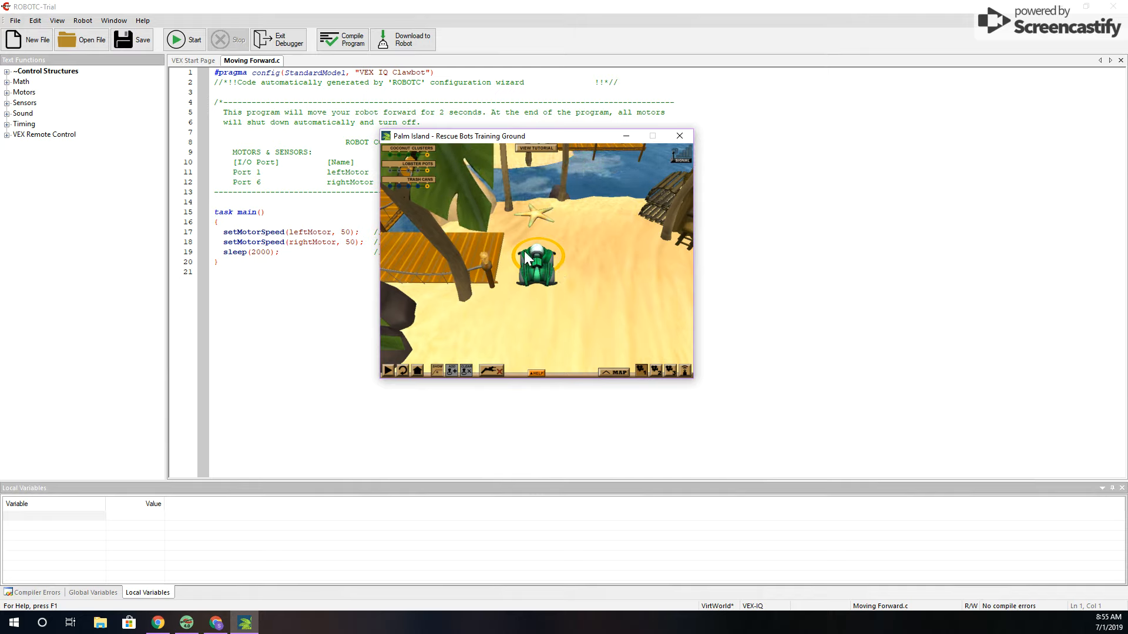
Open the sample program Point Turns.c from the VexIQ Basic Movements folder
click(13, 20)
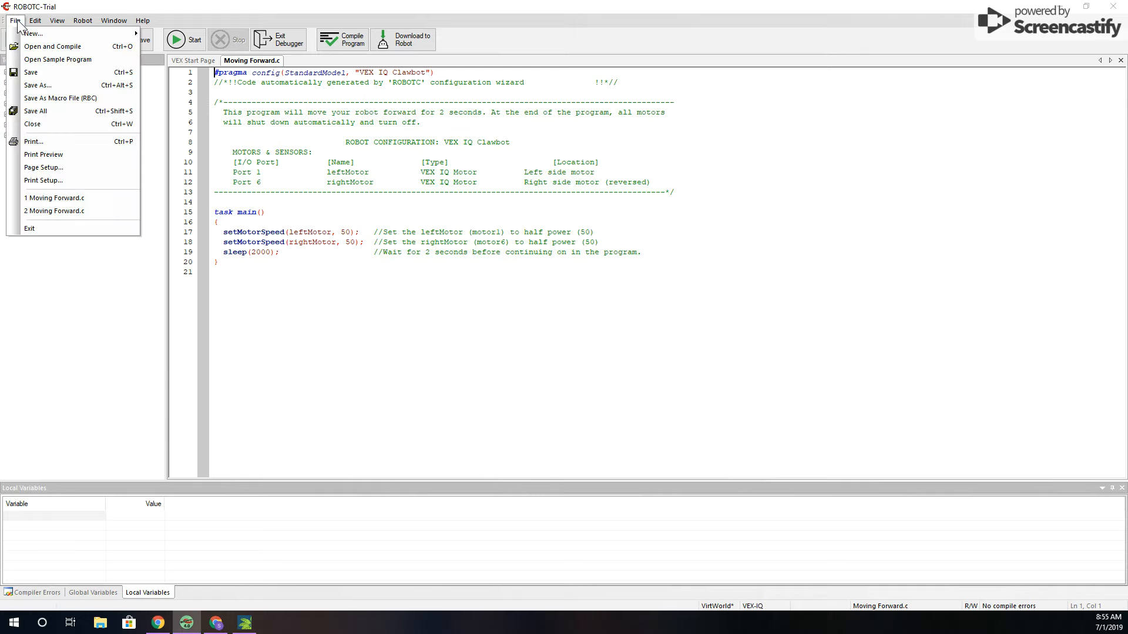
click(82, 57)
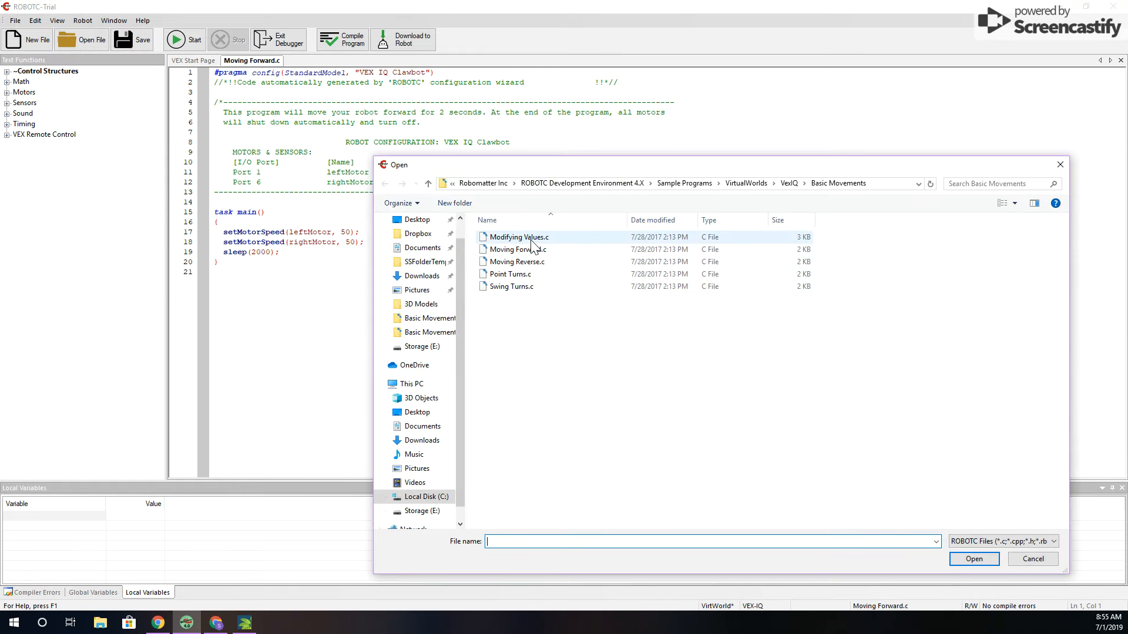
double_click(519, 274)
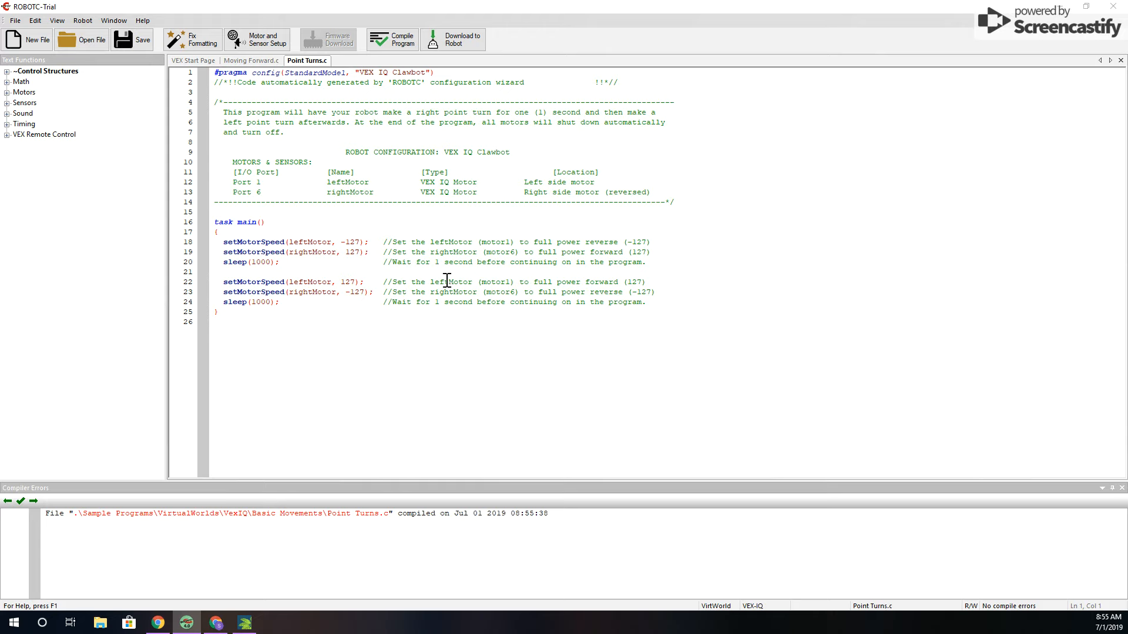
Download the Point Turns program to the virtual robot and run it with the Palm Island window in front
click(456, 43)
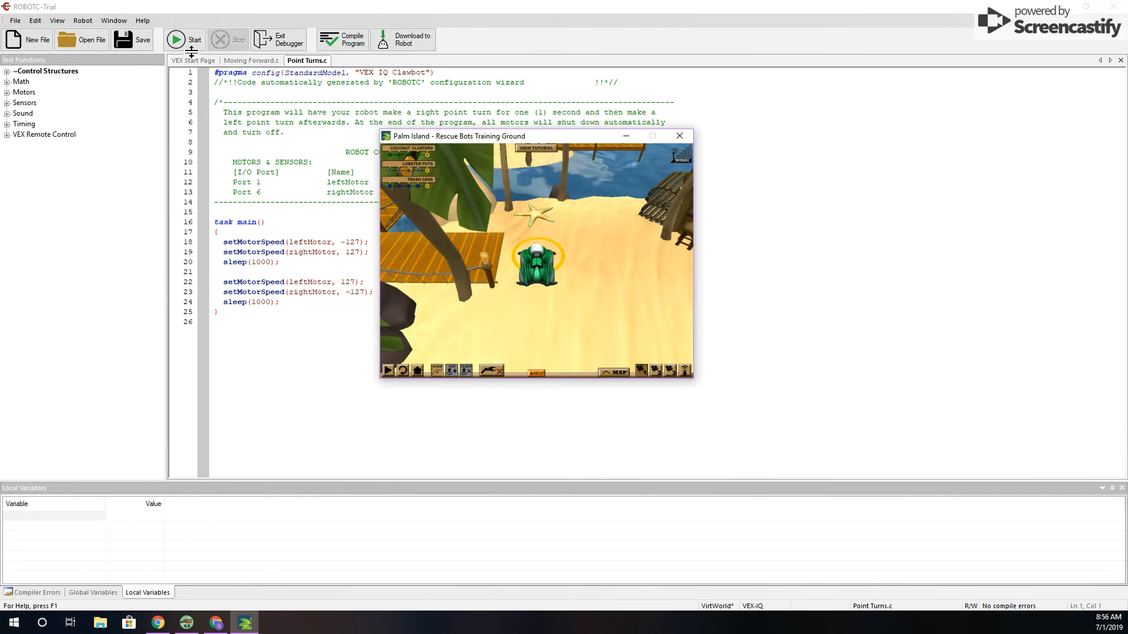
click(189, 44)
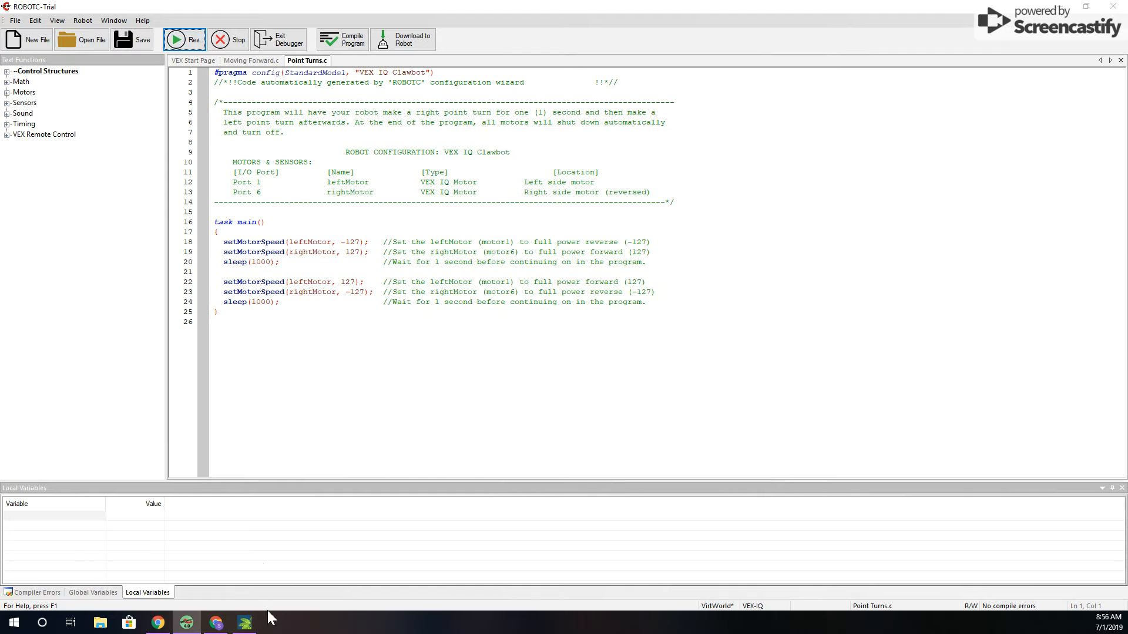
click(244, 624)
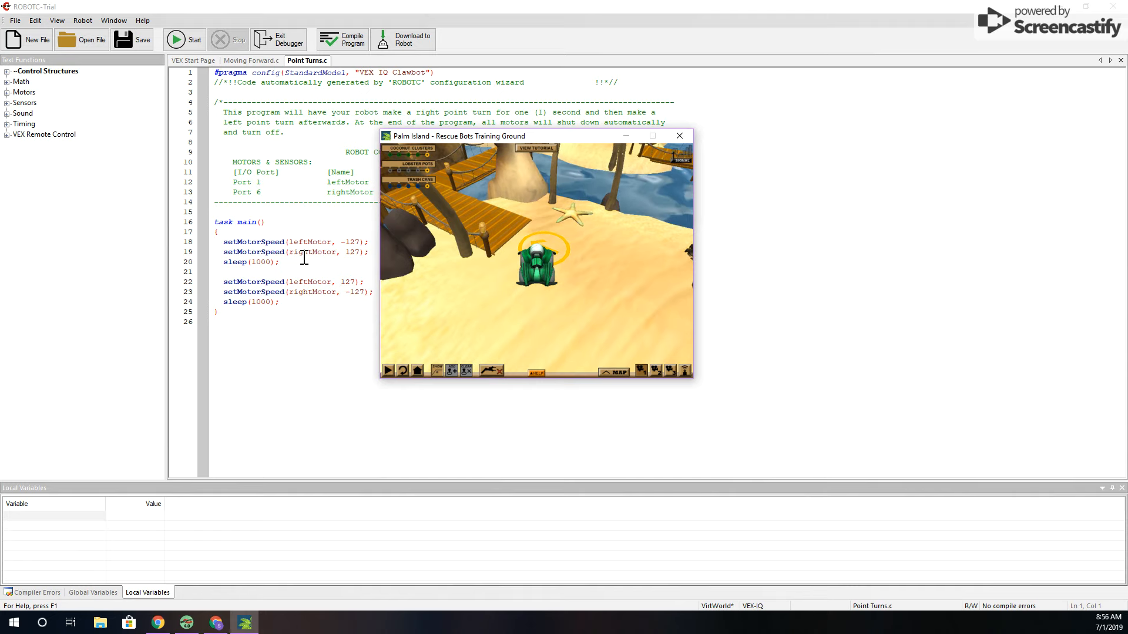
In the first turn of Point Turns.c, set the leftMotor speed to -25 and the rightMotor speed to 25
click(363, 245)
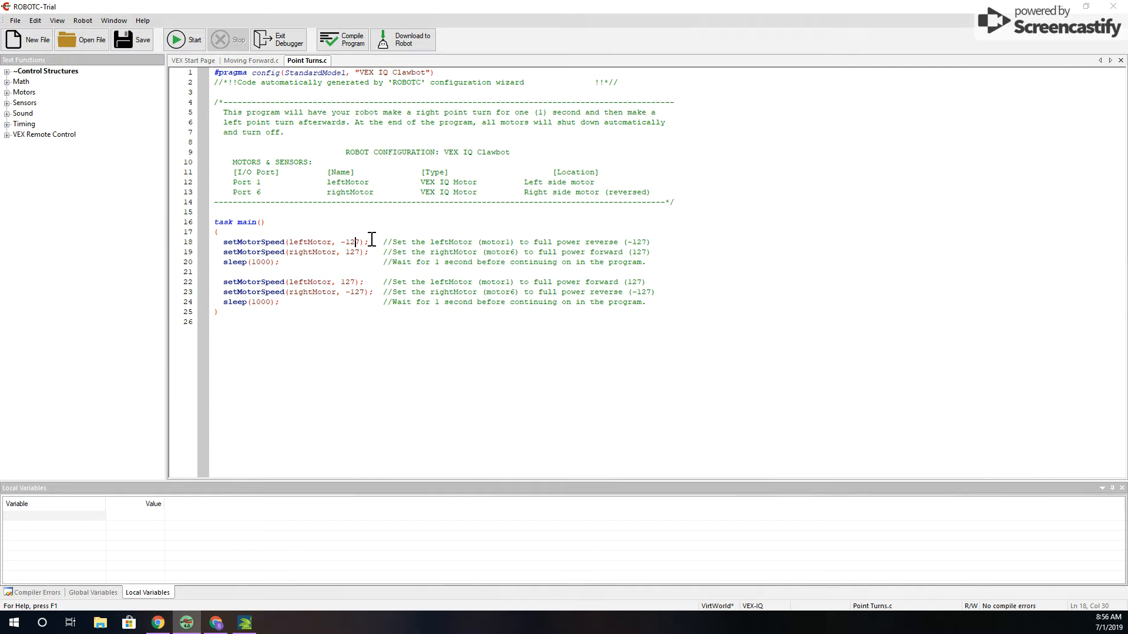
key(BackSpace)
key(BackSpace)
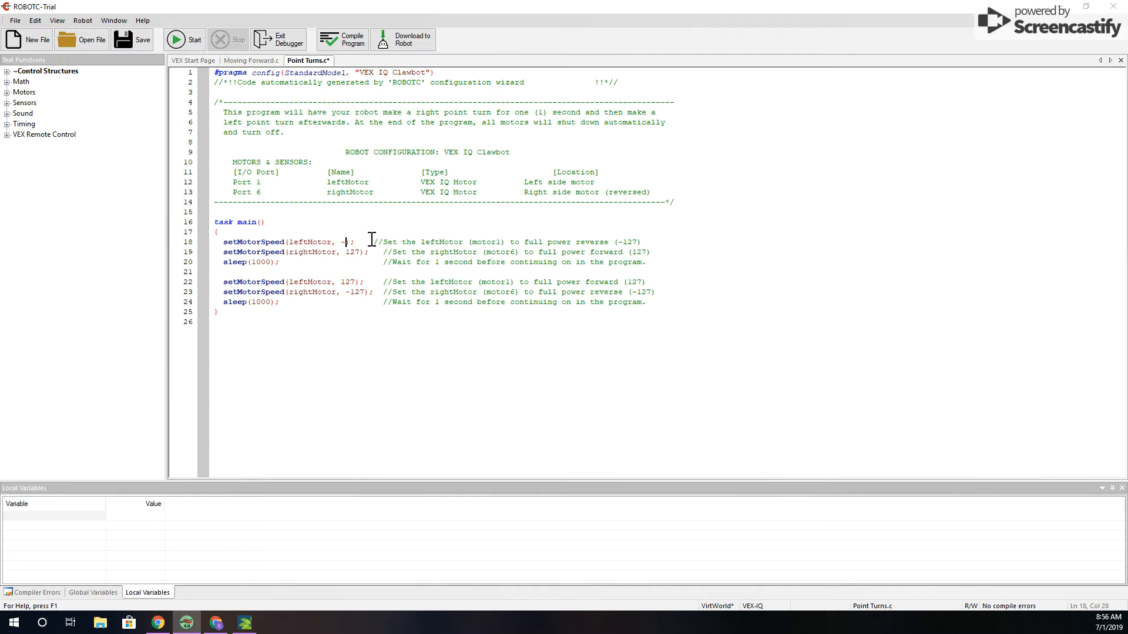
text(25)
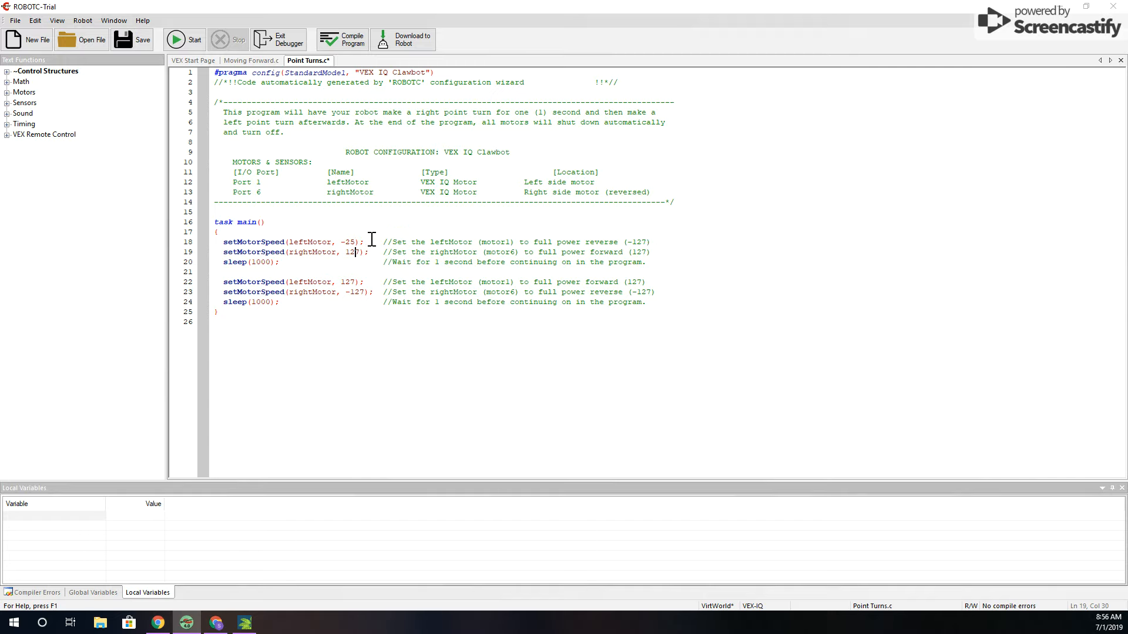
key(BackSpace)
key(BackSpace)
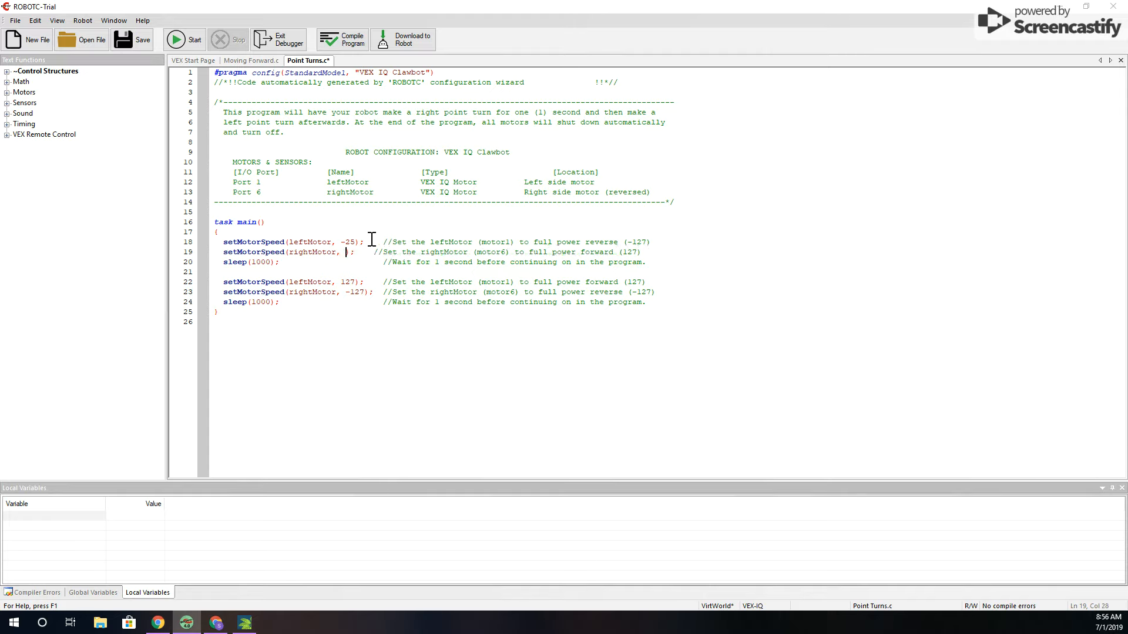
text(25)
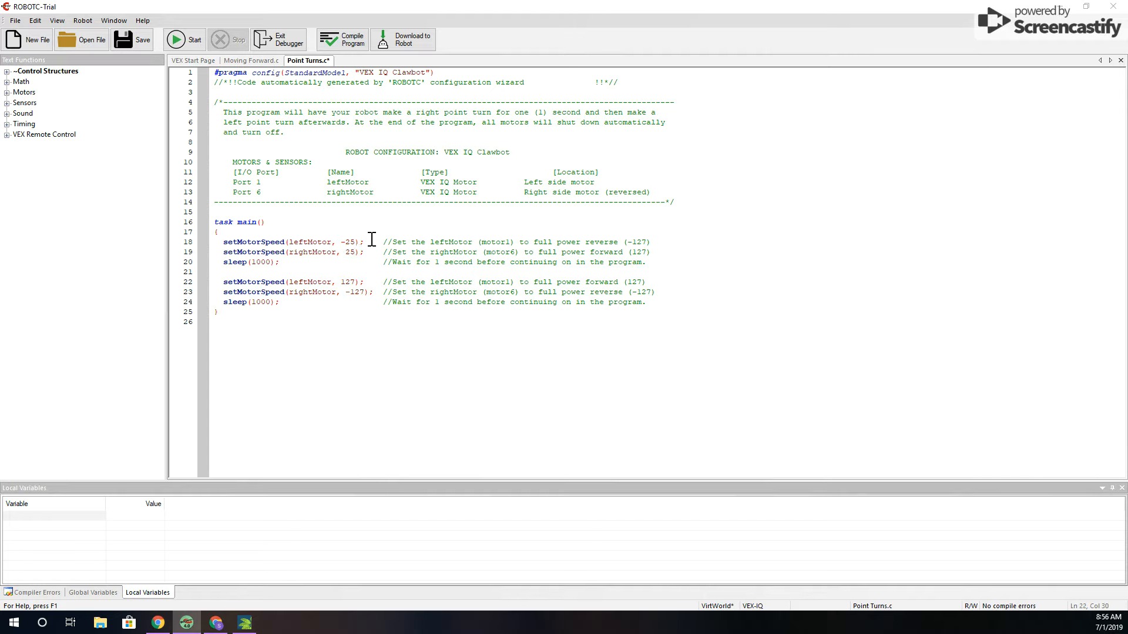
Set the second turn's leftMotor speed to 25 and rightMotor speed to -25, and both sleep times to 4000
key(BackSpace)
key(BackSpace)
key(BackSpace)
text(2)
key(BackSpace)
key(BackSpace)
key(BackSpace)
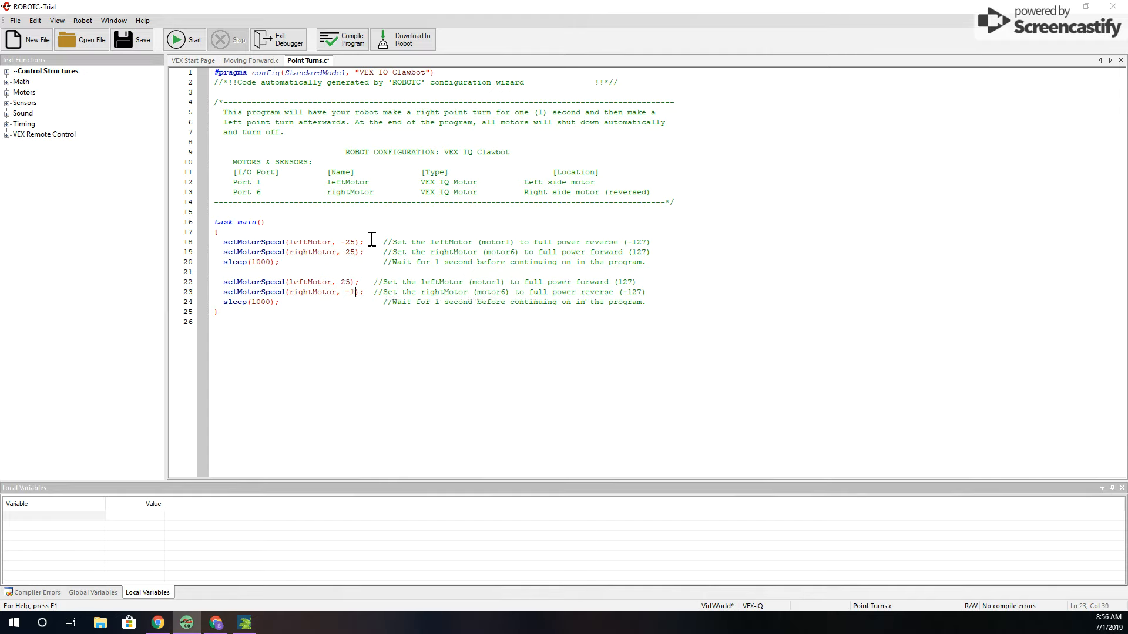
text(25)
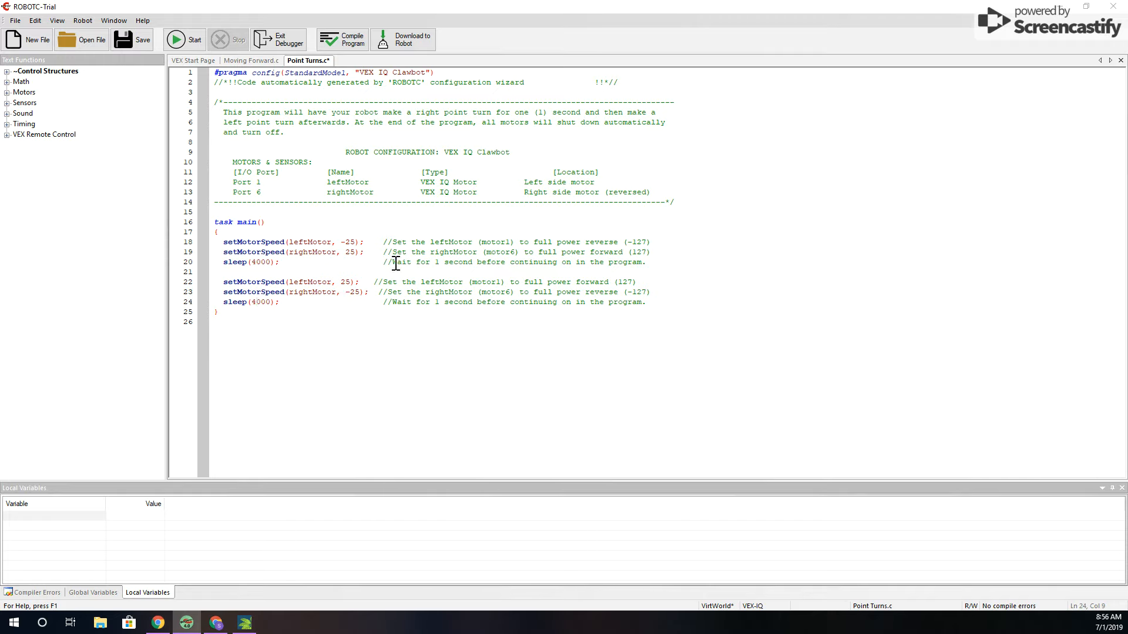
Download the edited Point Turns program to the virtual robot and run it while watching Palm Island
click(403, 36)
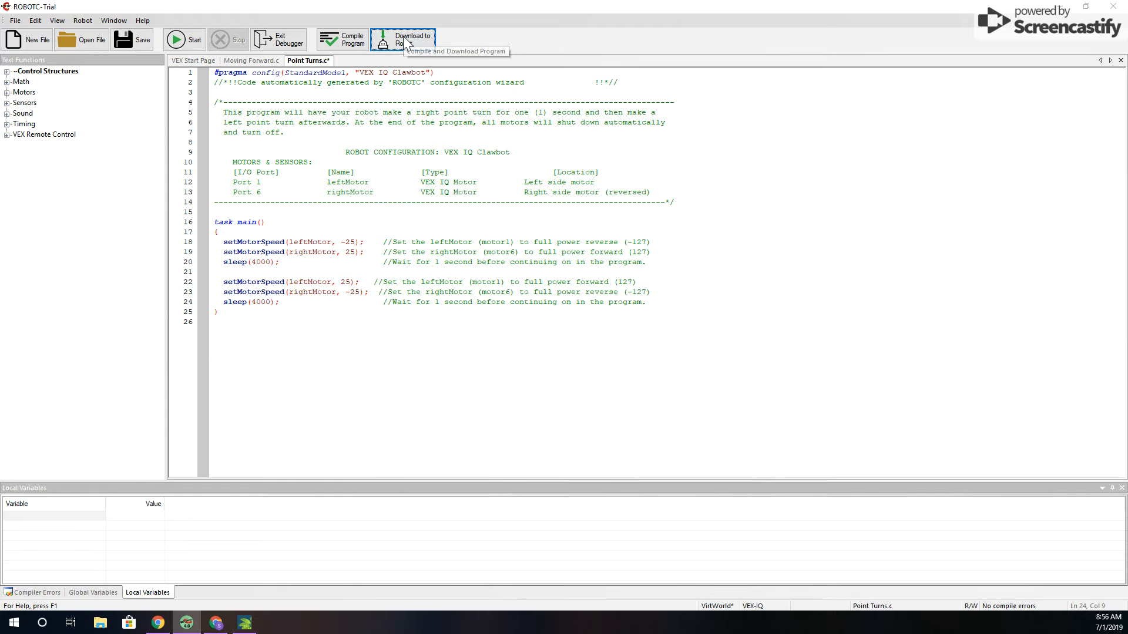
click(245, 628)
click(187, 45)
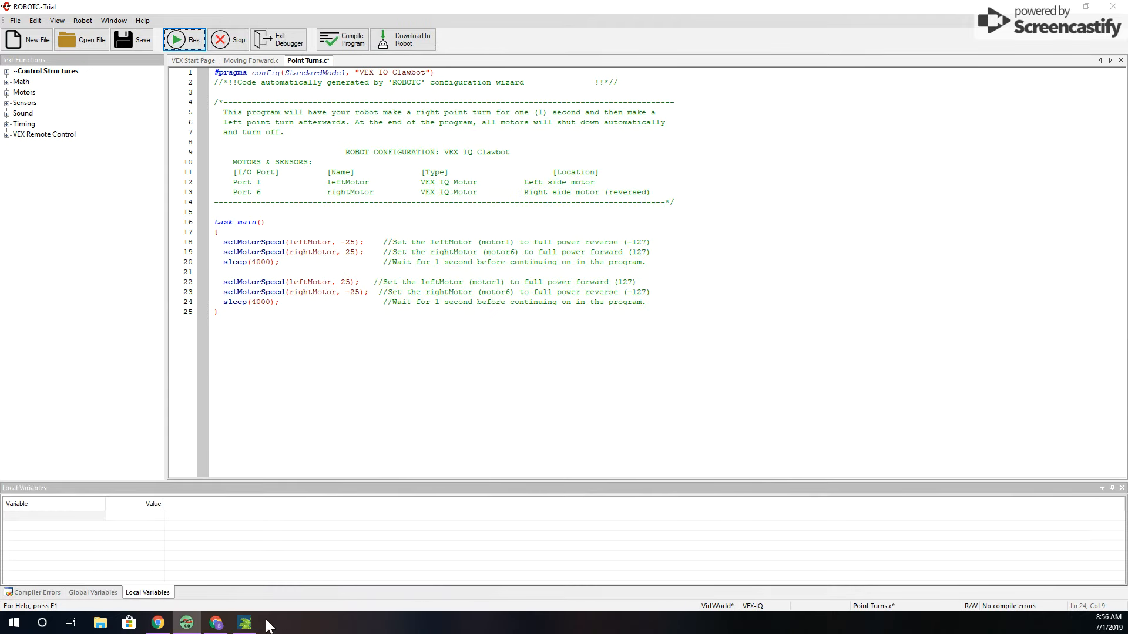
click(247, 624)
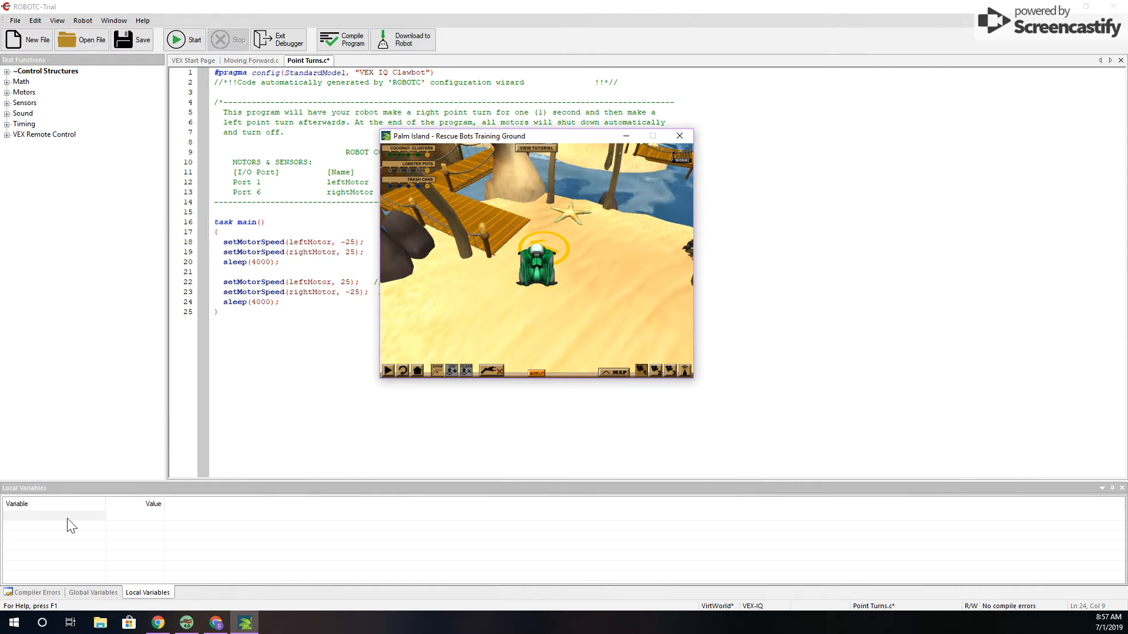
click(155, 626)
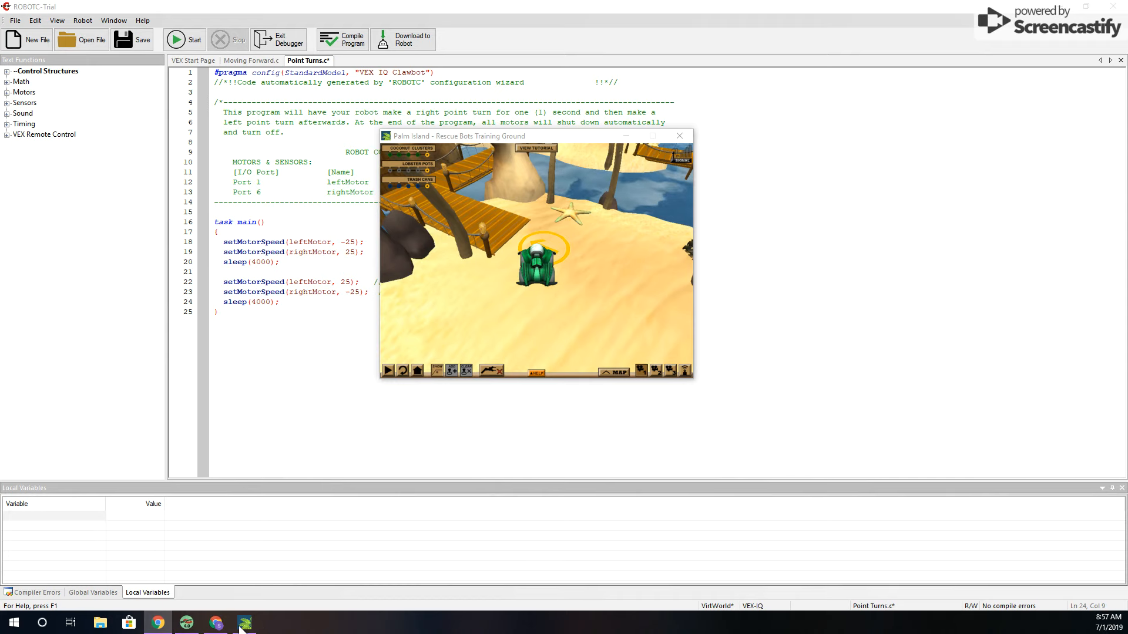
click(216, 623)
click(1066, 39)
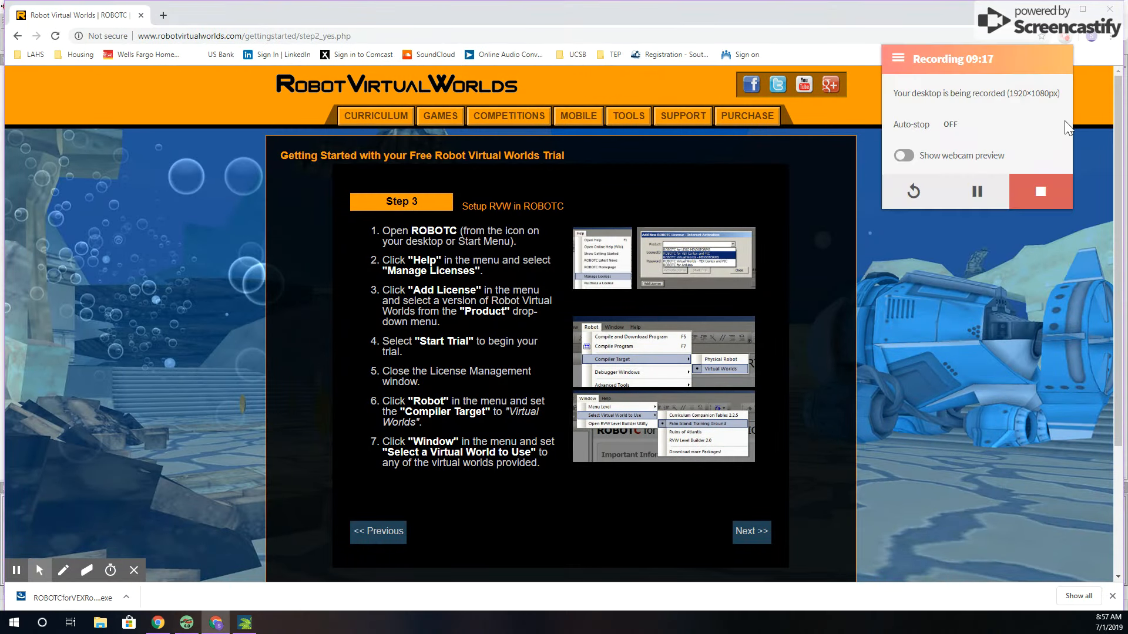